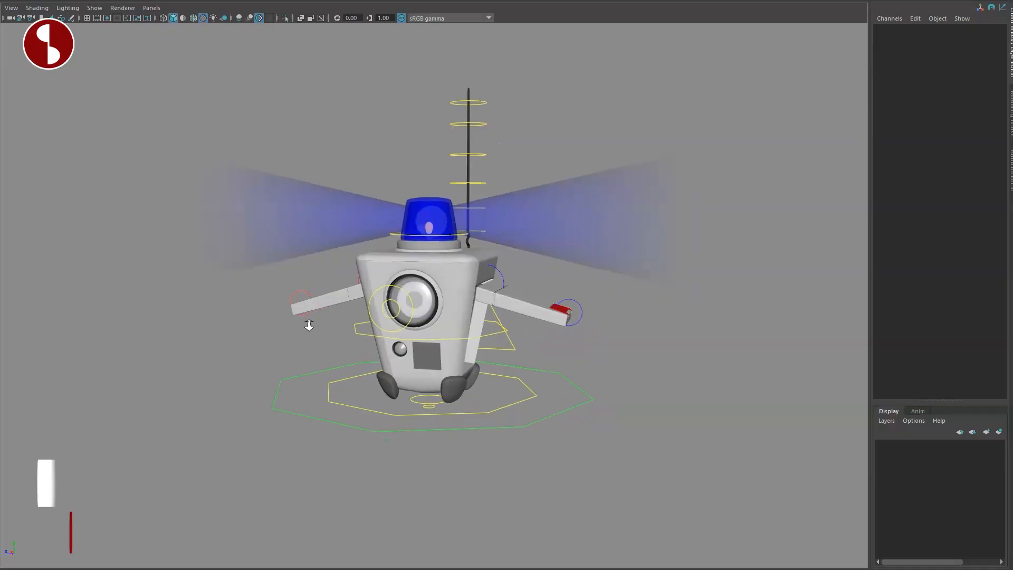
# Step: Select the MAIN control around the robot's base, try changing its Global Scale, and undo the change
pyautogui.keyDown('alt'); pyautogui.moveTo(505, 332); pyautogui.dragTo(392, 317); pyautogui.keyUp('alt')
pyautogui.moveTo(607, 384); pyautogui.dragTo(622, 386)
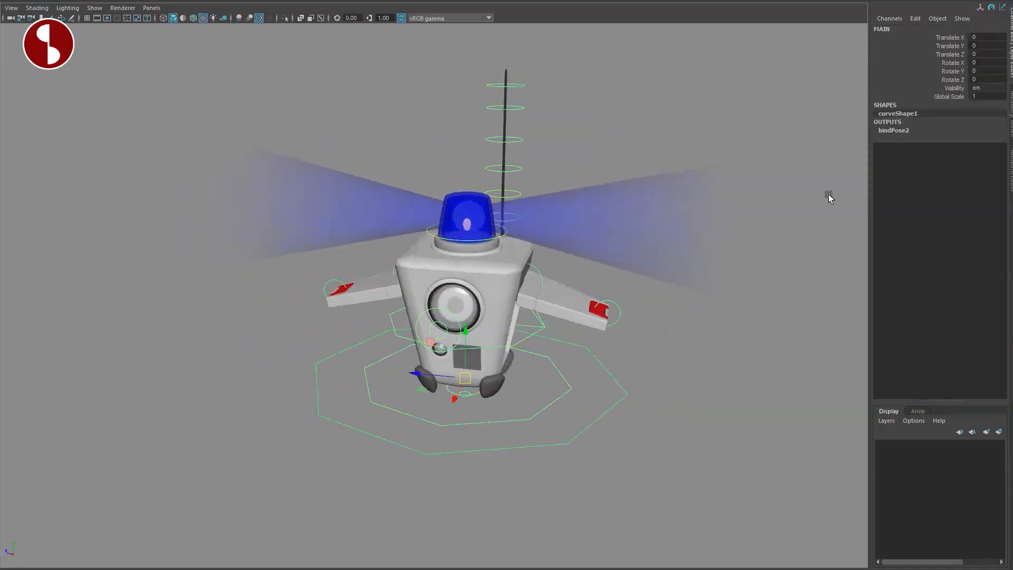
pyautogui.moveTo(691, 200); pyautogui.dragTo(642, 223, button='middle')
pyautogui.hotkey('ctrl', 'z')
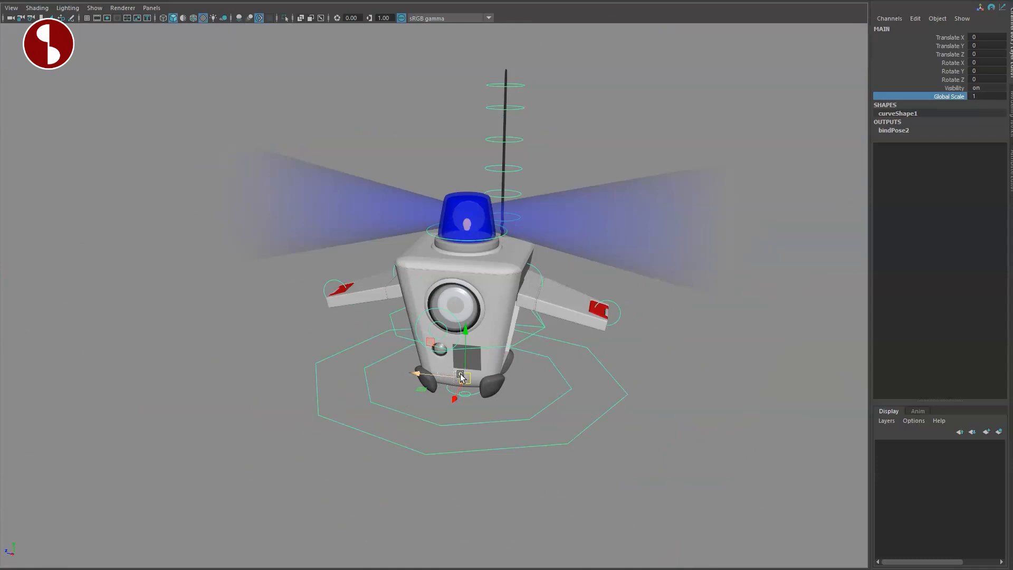
# Step: Select the ROOT control and try lowering the robot to about -5.7 in Translate Y, along with other test transforms
pyautogui.click(461, 375)
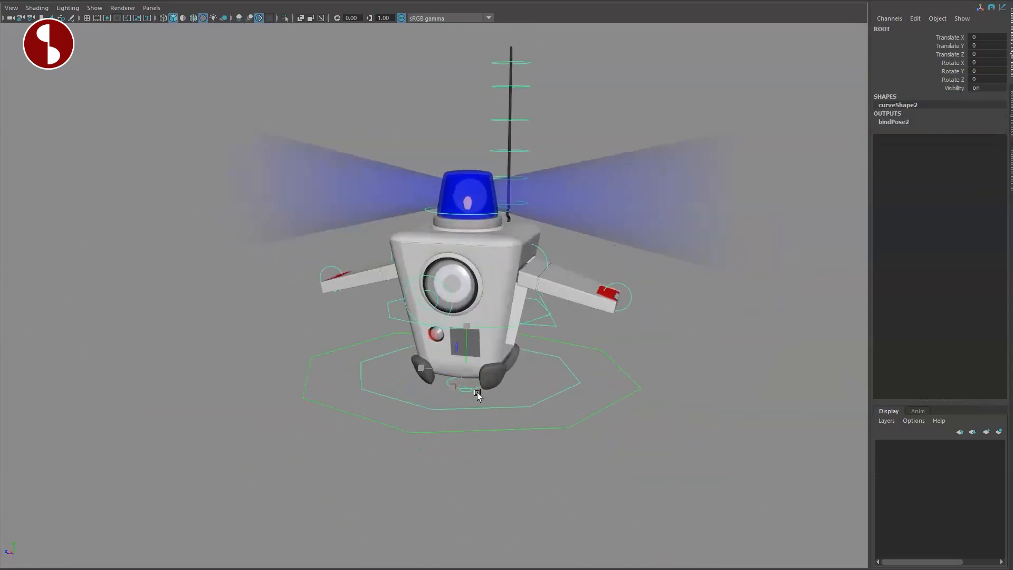
pyautogui.moveTo(469, 313); pyautogui.dragTo(459, 453)
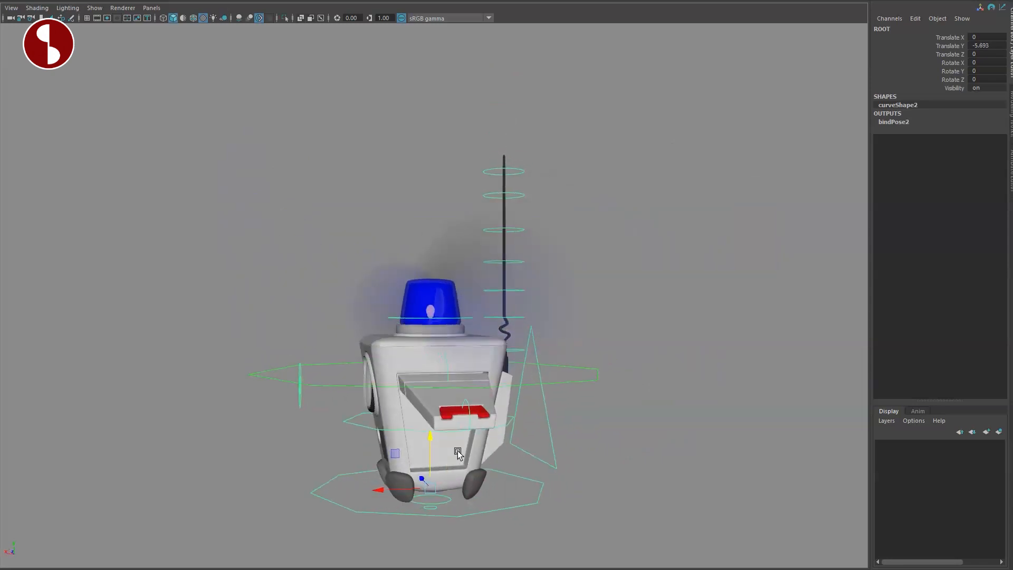
pyautogui.moveTo(431, 367); pyautogui.dragTo(452, 343)
pyautogui.moveTo(423, 304); pyautogui.dragTo(388, 321)
pyautogui.press('w')
pyautogui.moveTo(450, 344); pyautogui.dragTo(399, 308)
pyautogui.keyDown('alt'); pyautogui.moveTo(399, 308); pyautogui.dragTo(507, 335); pyautogui.keyUp('alt')
# Step: Undo all test transforms on the robot's controls and clear the selection
pyautogui.hotkey('ctrl', 'z')
pyautogui.hotkey('ctrl', 'z')
pyautogui.hotkey('ctrl', 'z')
pyautogui.hotkey('ctrl', 'z')
pyautogui.hotkey('ctrl', 'z')
pyautogui.moveTo(474, 395)
pyautogui.keyDown('alt'); pyautogui.mouseDown()
pyautogui.moveTo(479, 412)
pyautogui.moveTo(466, 409)
pyautogui.mouseUp(); pyautogui.keyUp('alt')
pyautogui.hotkey('ctrl', 'z')
pyautogui.press('q')
pyautogui.keyDown('alt'); pyautogui.moveTo(571, 406); pyautogui.dragTo(574, 397); pyautogui.keyUp('alt')
pyautogui.click(571, 359)
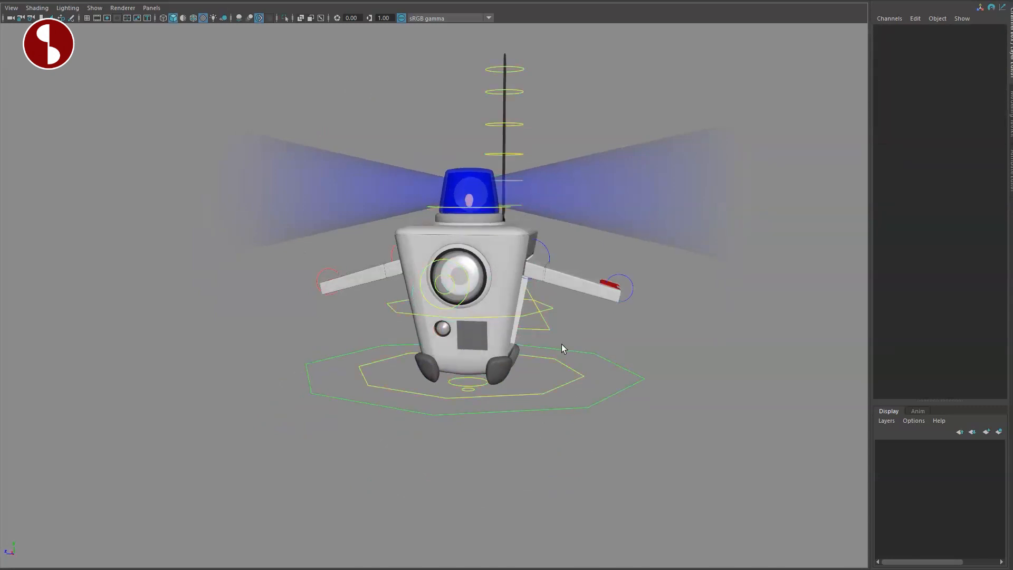
# Step: Select the BODY control around the robot's torso, try moving it upward, and undo the move
pyautogui.keyDown('alt'); pyautogui.moveTo(570, 347); pyautogui.dragTo(585, 352); pyautogui.keyUp('alt')
pyautogui.click(541, 298)
pyautogui.press('w')
pyautogui.keyDown('alt'); pyautogui.moveTo(453, 288); pyautogui.dragTo(522, 312); pyautogui.keyUp('alt')
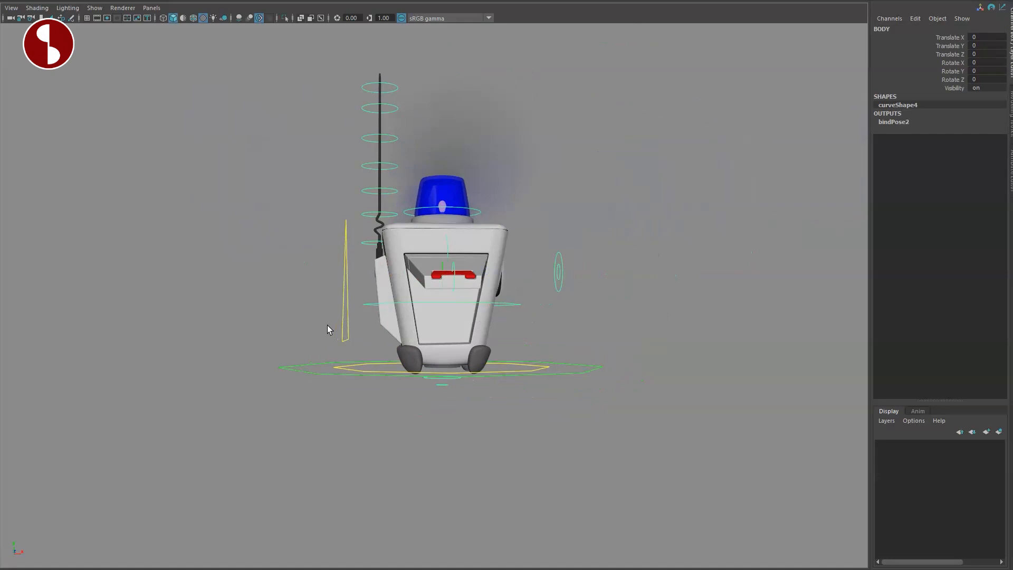
pyautogui.moveTo(442, 300)
pyautogui.mouseDown()
pyautogui.moveTo(479, 289)
pyautogui.moveTo(442, 288)
pyautogui.mouseUp()
pyautogui.hotkey('ctrl', 'z')
# Step: Select the FLY and ROOT controls in turn and examine the robot from several sides, including its feet and underside
pyautogui.keyDown('alt'); pyautogui.moveTo(559, 388); pyautogui.dragTo(547, 407); pyautogui.keyUp('alt')
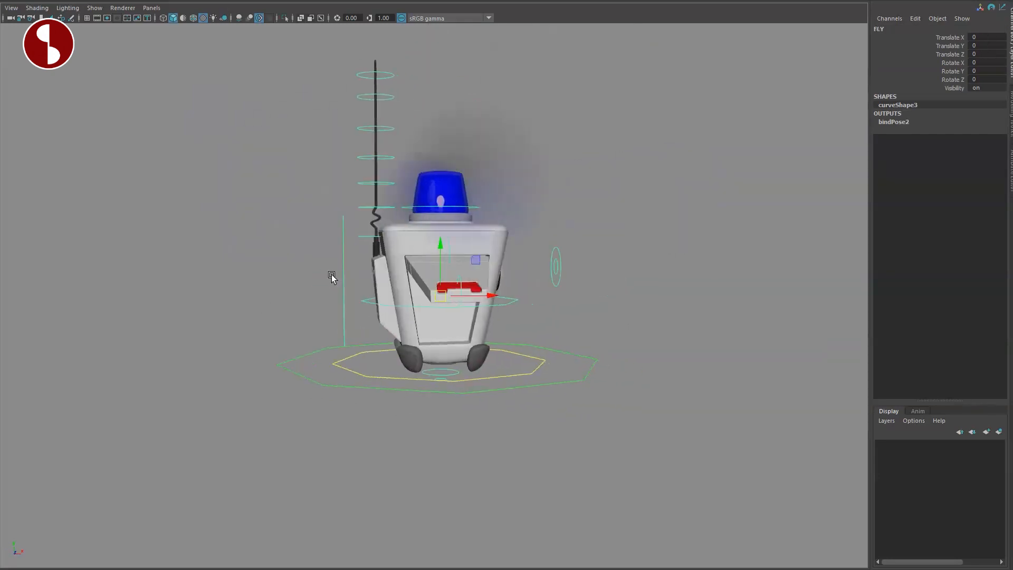
pyautogui.keyDown('alt'); pyautogui.moveTo(395, 327); pyautogui.dragTo(262, 320); pyautogui.keyUp('alt')
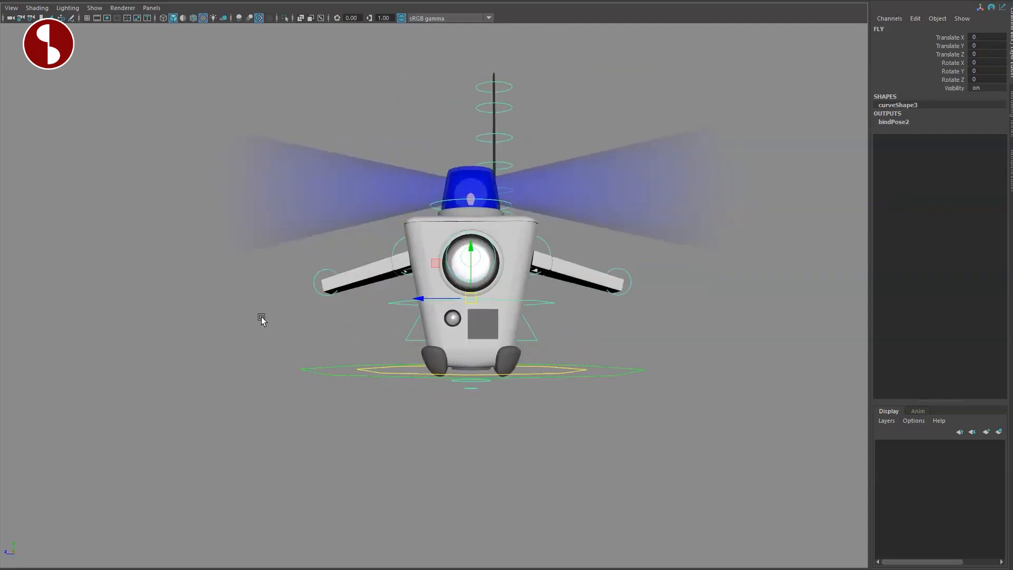
pyautogui.keyDown('alt'); pyautogui.moveTo(437, 314); pyautogui.dragTo(483, 258); pyautogui.keyUp('alt')
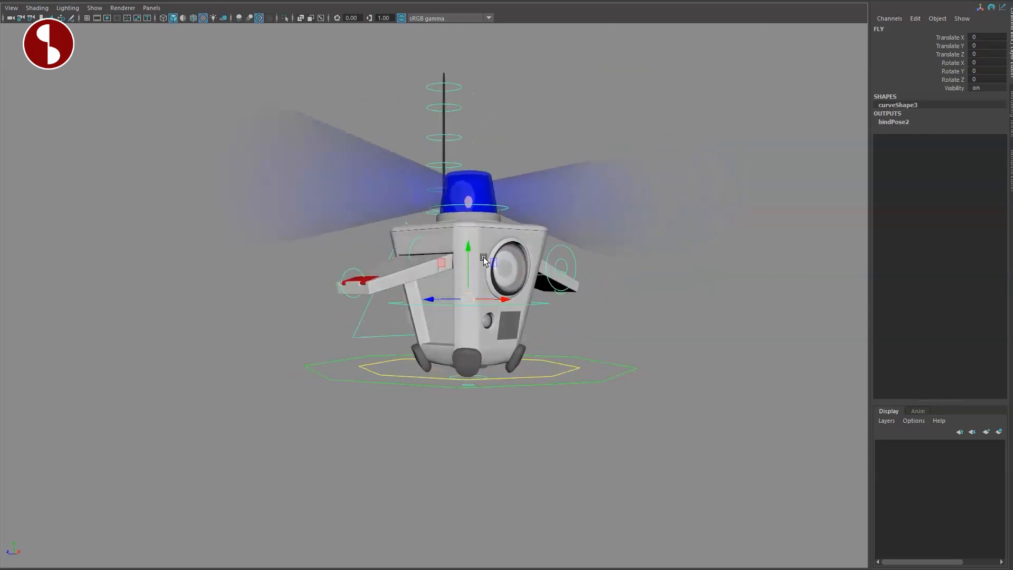
pyautogui.keyDown('alt'); pyautogui.moveTo(485, 311); pyautogui.dragTo(644, 402); pyautogui.keyUp('alt')
pyautogui.moveTo(583, 390); pyautogui.dragTo(583, 391)
pyautogui.keyDown('alt'); pyautogui.moveTo(584, 391); pyautogui.dragTo(544, 425); pyautogui.keyUp('alt')
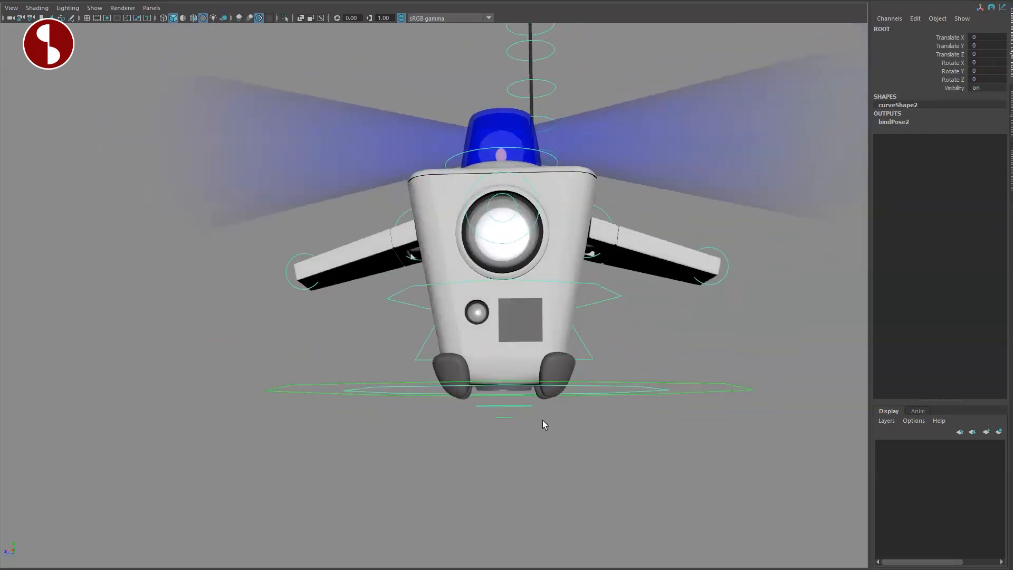
pyautogui.click(491, 459)
pyautogui.keyDown('alt'); pyautogui.moveTo(492, 460); pyautogui.dragTo(477, 392); pyautogui.keyUp('alt')
pyautogui.keyDown('alt'); pyautogui.moveTo(477, 392); pyautogui.dragTo(644, 459, button='right'); pyautogui.keyUp('alt')
pyautogui.keyDown('alt'); pyautogui.moveTo(644, 459); pyautogui.dragTo(581, 444, button='middle'); pyautogui.keyUp('alt')
pyautogui.keyDown('alt'); pyautogui.moveTo(581, 444); pyautogui.dragTo(622, 418); pyautogui.keyUp('alt')
# Step: Select the robot's rear foot mesh polySurface5 and center its pivot
pyautogui.click(408, 334)
pyautogui.keyDown('alt'); pyautogui.moveTo(420, 353); pyautogui.dragTo(448, 360); pyautogui.keyUp('alt')
pyautogui.keyDown('alt'); pyautogui.moveTo(448, 360); pyautogui.dragTo(518, 388, button='right'); pyautogui.keyUp('alt')
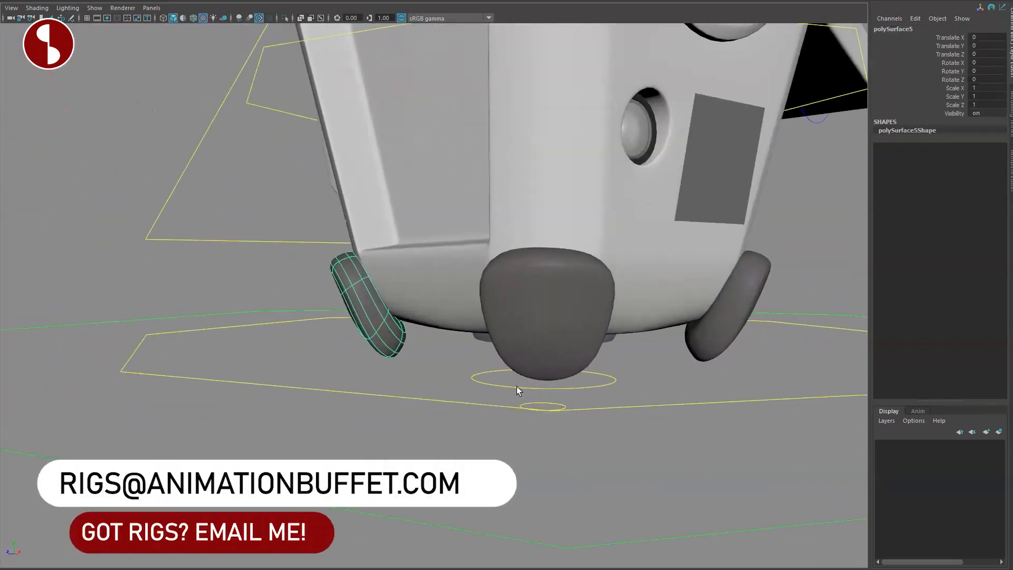
pyautogui.keyDown('alt'); pyautogui.moveTo(449, 337); pyautogui.dragTo(559, 369, button='middle'); pyautogui.keyUp('alt')
pyautogui.keyDown('alt'); pyautogui.moveTo(559, 369); pyautogui.dragTo(589, 389, button='right'); pyautogui.keyUp('alt')
pyautogui.keyDown('alt'); pyautogui.moveTo(522, 370); pyautogui.dragTo(464, 343, button='middle'); pyautogui.keyUp('alt')
pyautogui.moveTo(448, 341)
pyautogui.keyDown('alt'); pyautogui.mouseDown()
pyautogui.moveTo(538, 344)
pyautogui.moveTo(444, 340)
pyautogui.mouseUp(); pyautogui.keyUp('alt')
pyautogui.press('e')
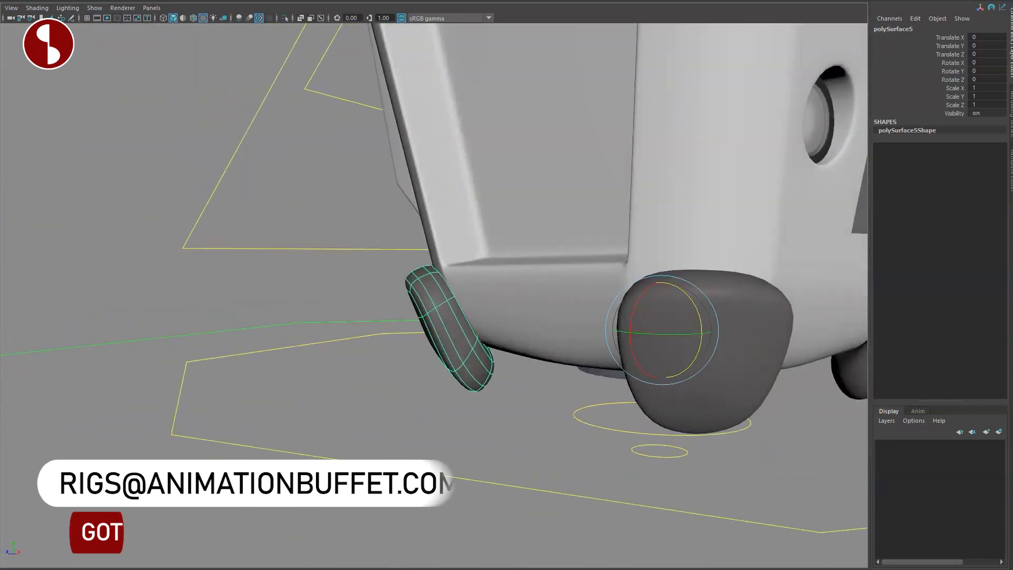
pyautogui.click(72, 0)
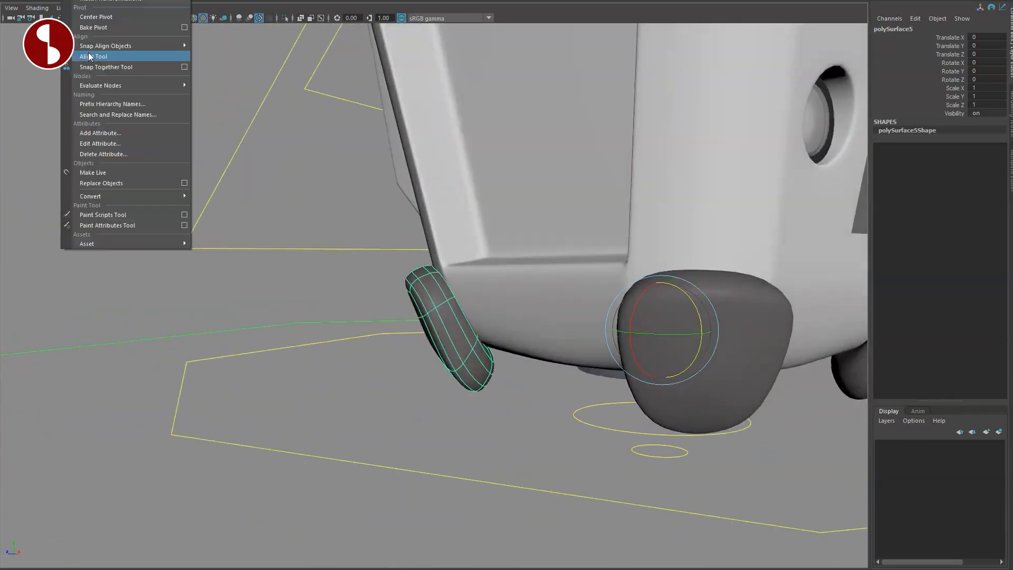
pyautogui.click(100, 17)
# Step: Try rotating the selected foot mesh around its pivot and undo the rotations
pyautogui.keyDown('alt'); pyautogui.moveTo(370, 301); pyautogui.dragTo(420, 329); pyautogui.keyUp('alt')
pyautogui.moveTo(417, 284); pyautogui.dragTo(426, 280)
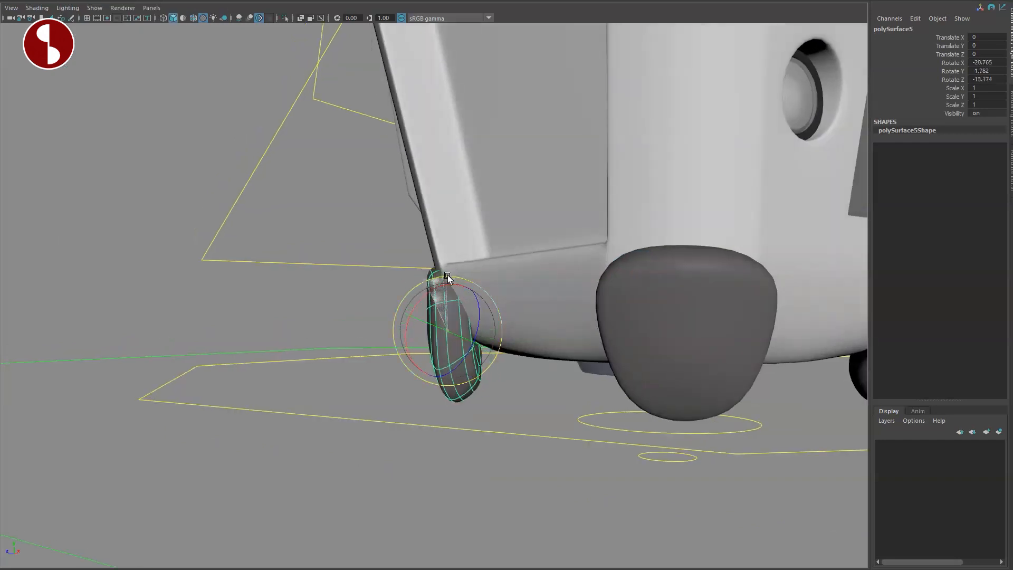
pyautogui.moveTo(437, 335); pyautogui.dragTo(557, 383)
pyautogui.hotkey('ctrl', 'z')
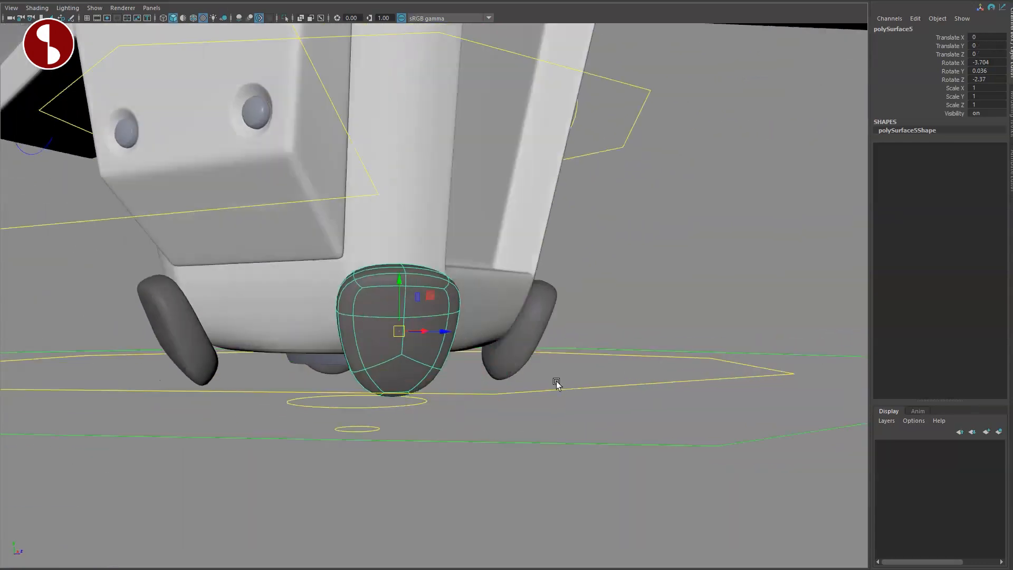
pyautogui.keyDown('alt'); pyautogui.moveTo(699, 417); pyautogui.dragTo(465, 341); pyautogui.keyUp('alt')
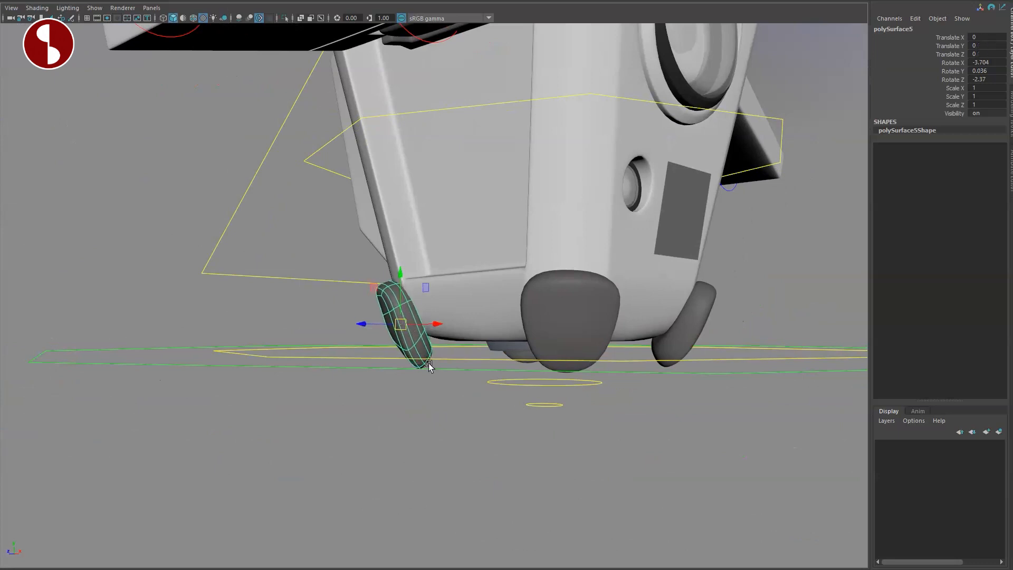
pyautogui.keyDown('alt'); pyautogui.moveTo(446, 385); pyautogui.dragTo(585, 377); pyautogui.keyUp('alt')
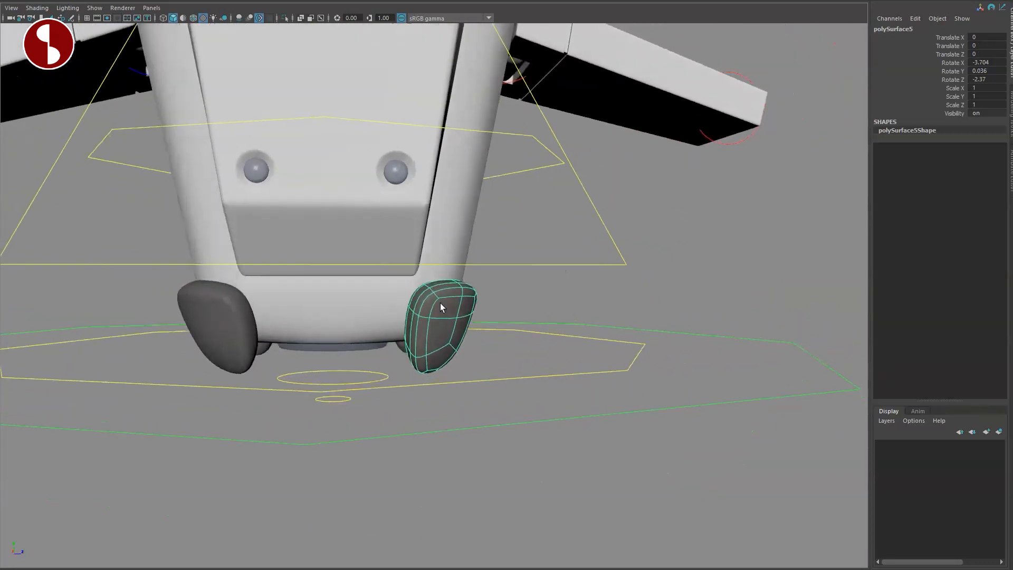
pyautogui.hotkey('ctrl', 'z')
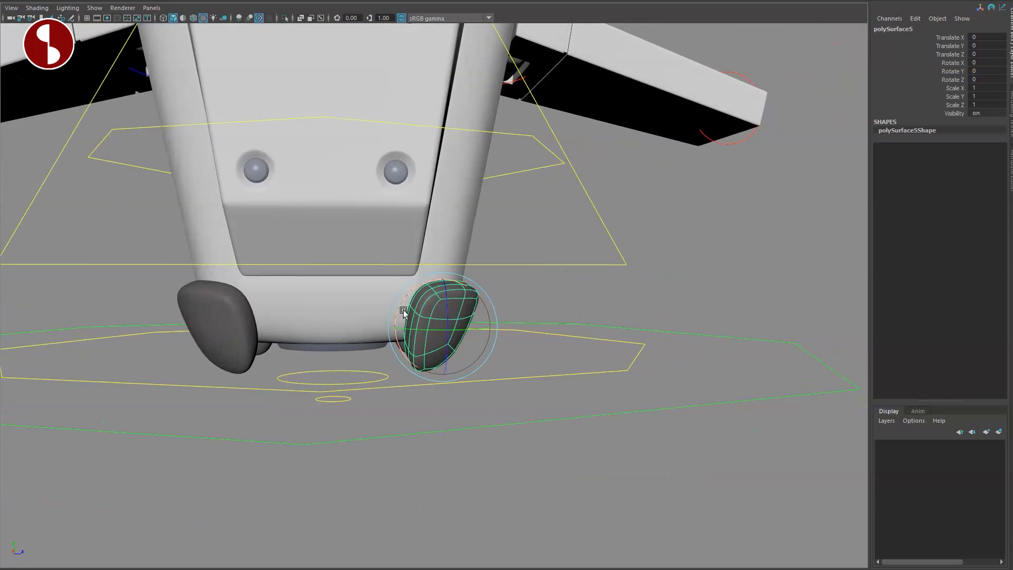
# Step: Examine the robot's feet and the thruster opening on its underside
pyautogui.keyDown('alt'); pyautogui.moveTo(609, 400); pyautogui.dragTo(424, 358); pyautogui.keyUp('alt')
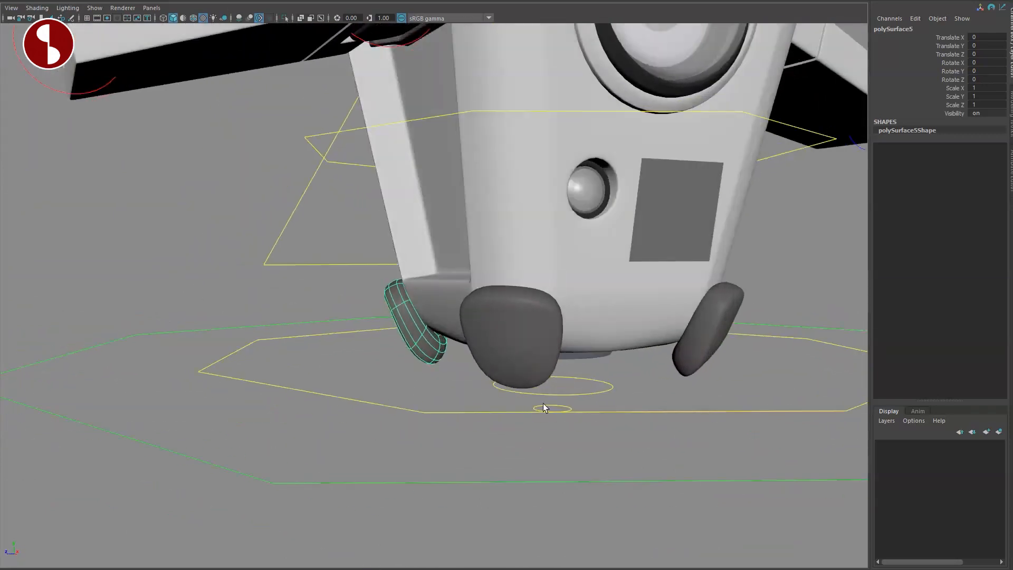
pyautogui.keyDown('alt'); pyautogui.moveTo(649, 407); pyautogui.dragTo(504, 414); pyautogui.keyUp('alt')
pyautogui.keyDown('alt'); pyautogui.moveTo(507, 412); pyautogui.dragTo(607, 411, button='right'); pyautogui.keyUp('alt')
pyautogui.keyDown('alt'); pyautogui.moveTo(449, 410); pyautogui.dragTo(579, 433); pyautogui.keyUp('alt')
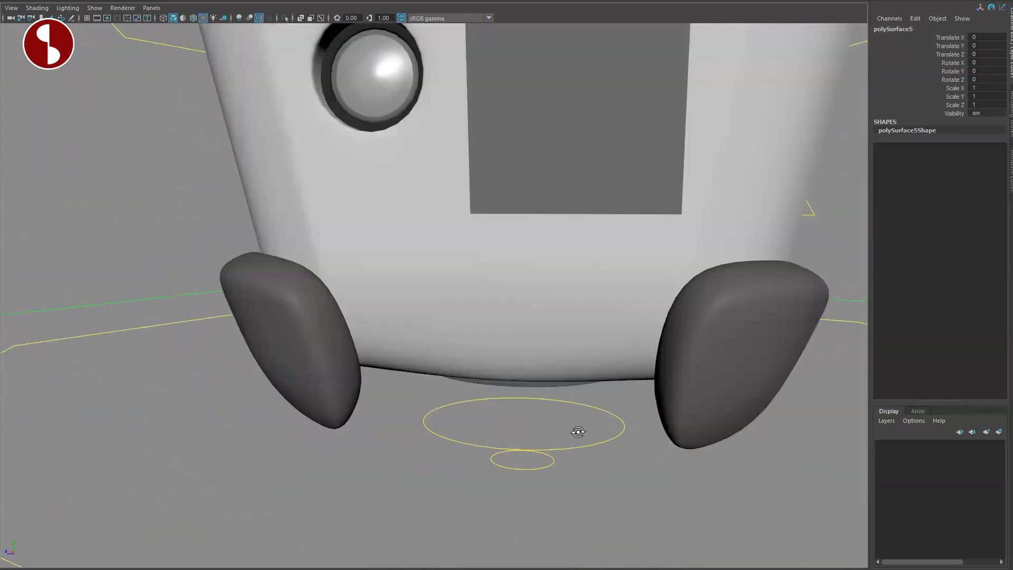
pyautogui.keyDown('alt'); pyautogui.moveTo(578, 432); pyautogui.dragTo(509, 330, button='right'); pyautogui.keyUp('alt')
pyautogui.keyDown('alt'); pyautogui.moveTo(518, 396); pyautogui.dragTo(529, 353); pyautogui.keyUp('alt')
pyautogui.keyDown('alt'); pyautogui.moveTo(529, 353); pyautogui.dragTo(627, 409, button='right'); pyautogui.keyUp('alt')
pyautogui.keyDown('alt'); pyautogui.moveTo(576, 401); pyautogui.dragTo(515, 386, button='middle'); pyautogui.keyUp('alt')
pyautogui.moveTo(534, 401)
pyautogui.keyDown('alt'); pyautogui.mouseDown()
pyautogui.moveTo(536, 361)
pyautogui.moveTo(539, 386)
pyautogui.mouseUp(); pyautogui.keyUp('alt')
# Step: Select FX_Ctrl beneath the robot, set ON OFF to 1, and rotate it to about 36 in Rotate Y
pyautogui.click(560, 363)
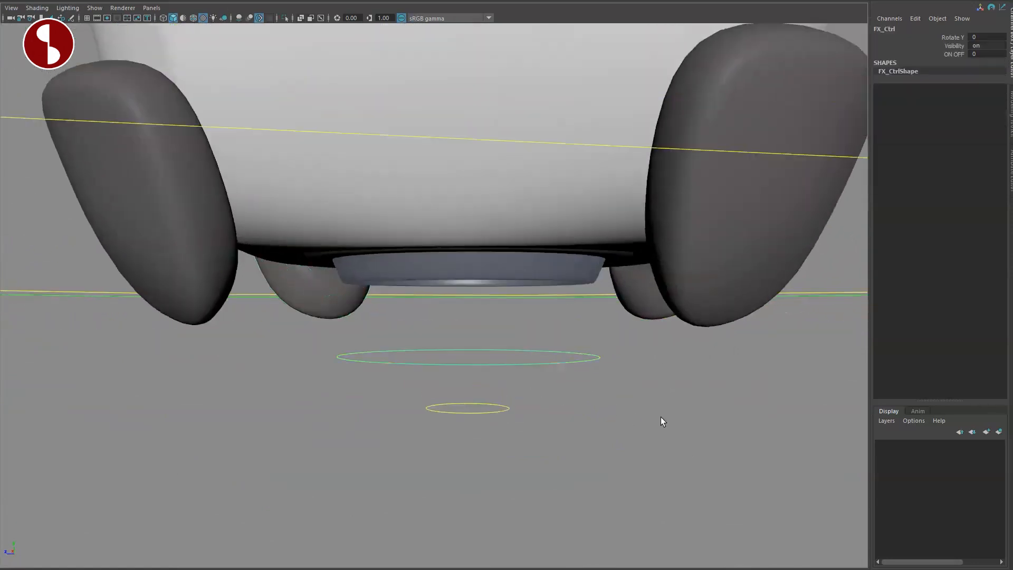
pyautogui.keyDown('alt'); pyautogui.moveTo(655, 414); pyautogui.dragTo(555, 381, button='right'); pyautogui.keyUp('alt')
pyautogui.keyDown('alt'); pyautogui.moveTo(546, 385); pyautogui.dragTo(548, 364); pyautogui.keyUp('alt')
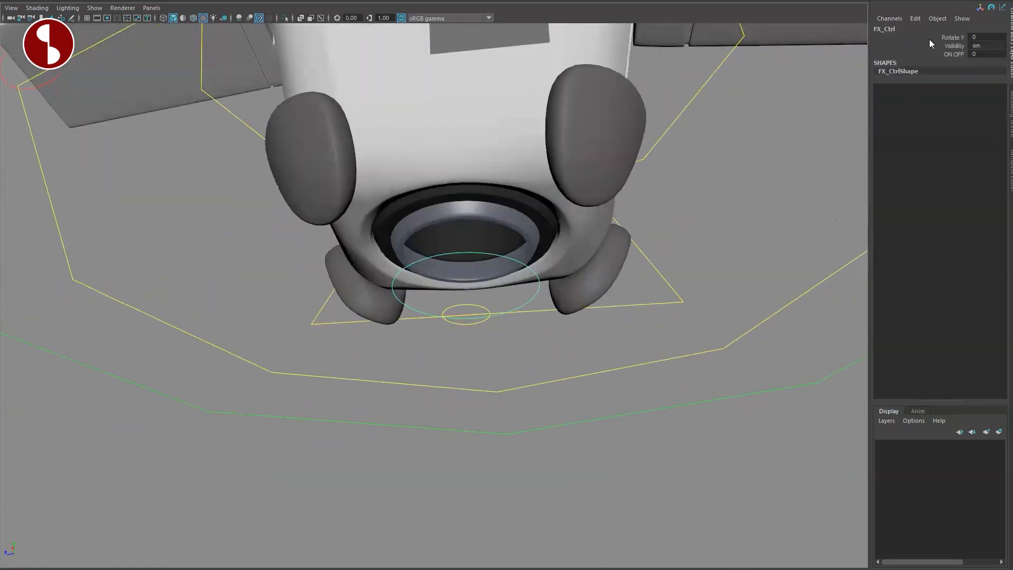
pyautogui.moveTo(554, 198); pyautogui.dragTo(681, 223, button='middle')
pyautogui.keyDown('alt'); pyautogui.moveTo(522, 328); pyautogui.dragTo(547, 341); pyautogui.keyUp('alt')
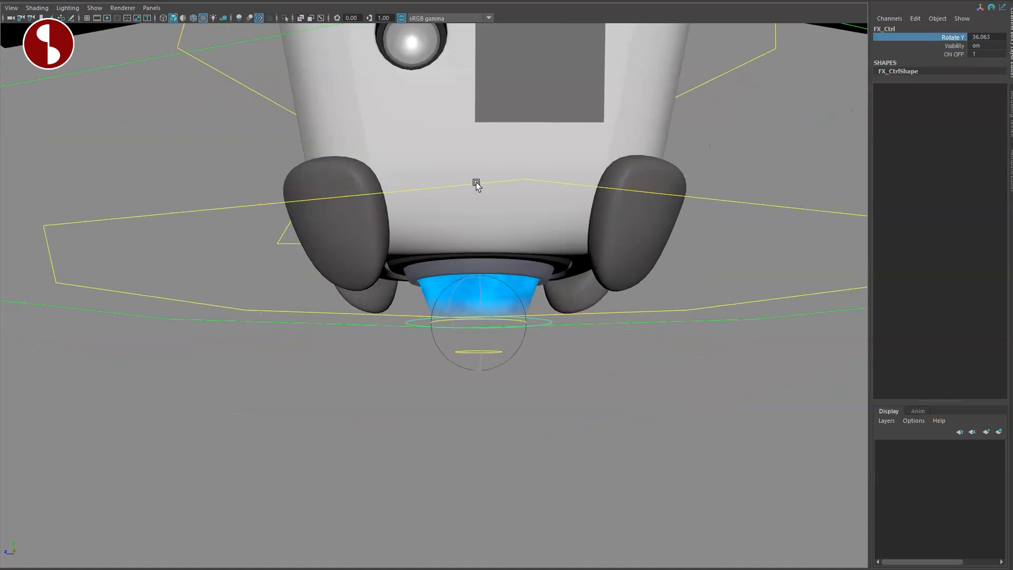
# Step: Select Trail_shape_ctrl below the thruster and try moving and rotating it to stretch and bend the flame
pyautogui.keyDown('alt'); pyautogui.moveTo(459, 345); pyautogui.dragTo(470, 386); pyautogui.keyUp('alt')
pyautogui.click(471, 362)
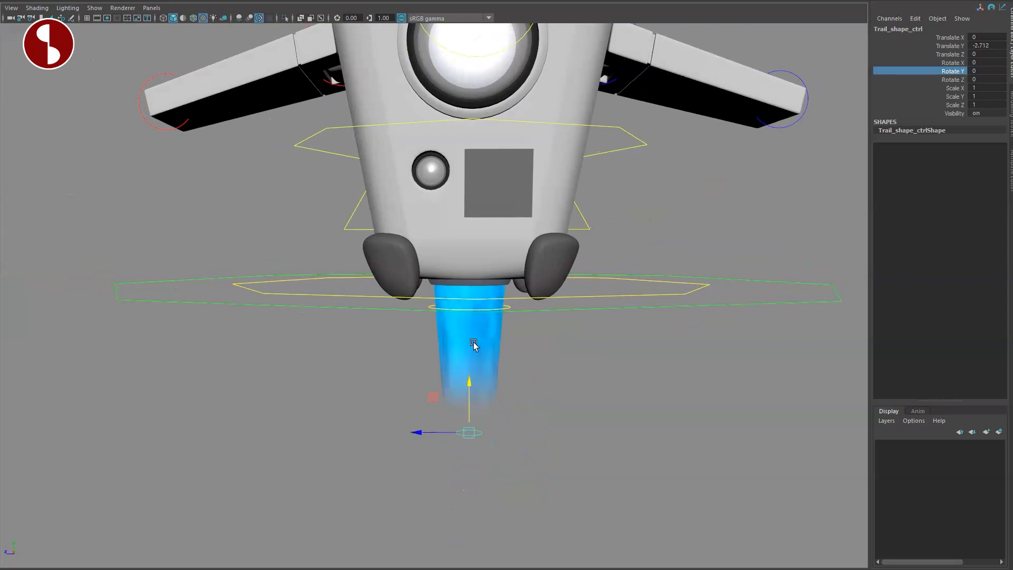
pyautogui.moveTo(473, 437)
pyautogui.mouseDown()
pyautogui.moveTo(701, 457)
pyautogui.moveTo(466, 446)
pyautogui.mouseUp()
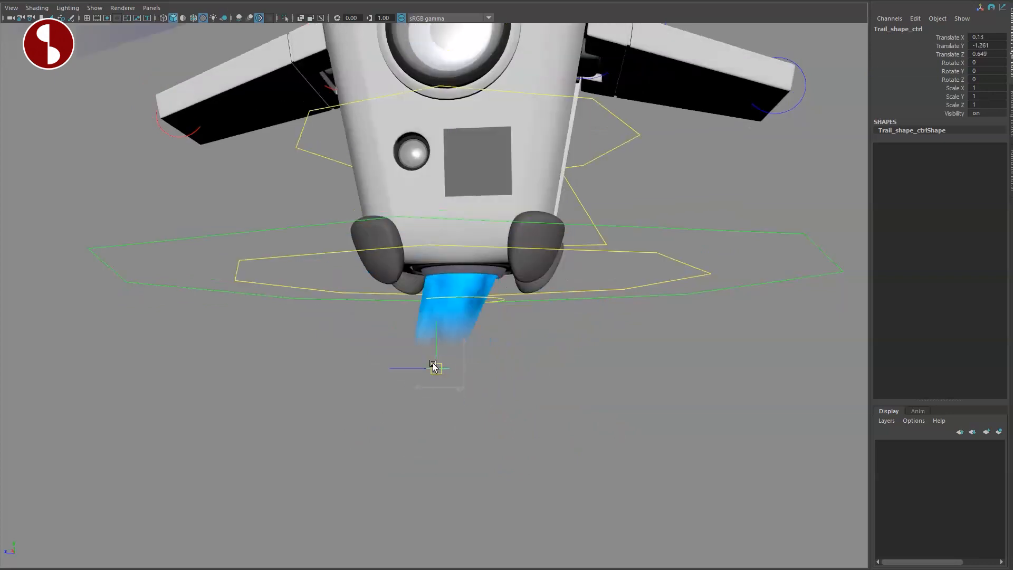
pyautogui.moveTo(466, 368); pyautogui.dragTo(480, 331)
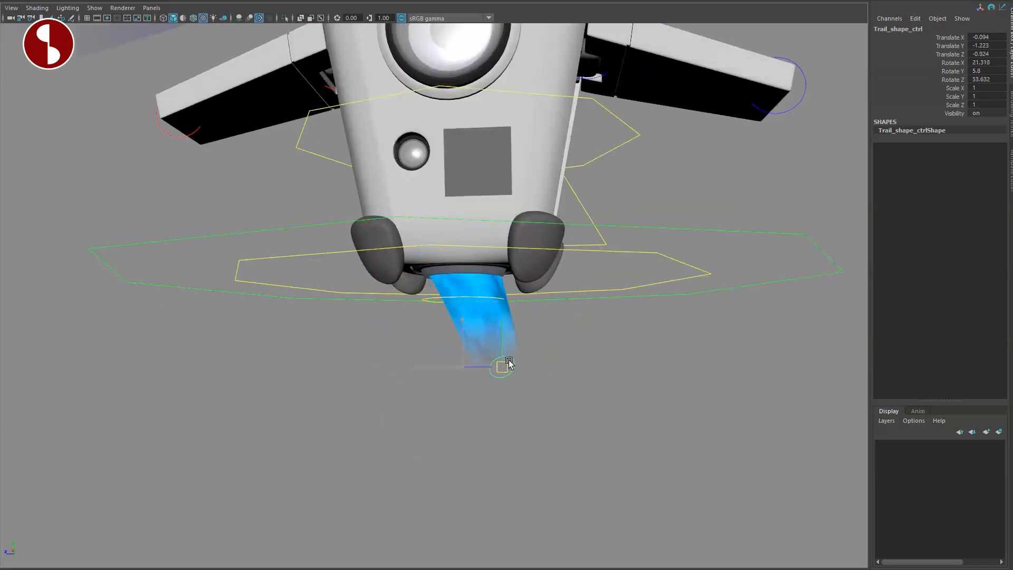
# Step: Undo the test moves and rotations of Trail_shape_ctrl
pyautogui.hotkey('ctrl', 'z')
pyautogui.hotkey('ctrl', 'z')
pyautogui.hotkey('ctrl', 'z')
pyautogui.hotkey('ctrl', 'z')
pyautogui.hotkey('ctrl', 'z')
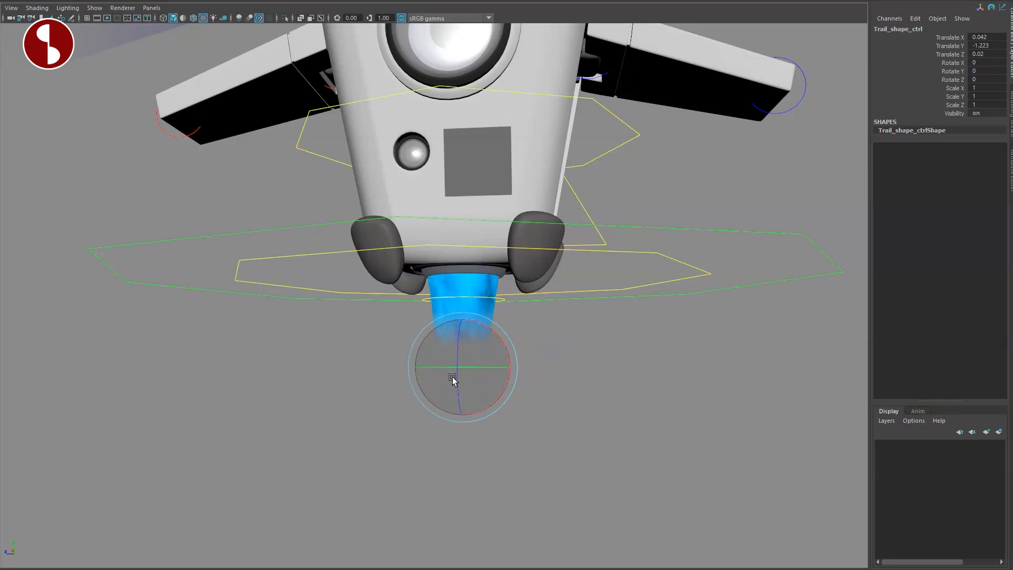
pyautogui.click(448, 379)
pyautogui.keyDown('alt'); pyautogui.moveTo(449, 379); pyautogui.dragTo(411, 367); pyautogui.keyUp('alt')
# Step: Select the BODY control and try shifting the robot's body forward, away from its base
pyautogui.click(547, 274)
pyautogui.keyDown('alt'); pyautogui.moveTo(547, 274); pyautogui.dragTo(512, 296); pyautogui.keyUp('alt')
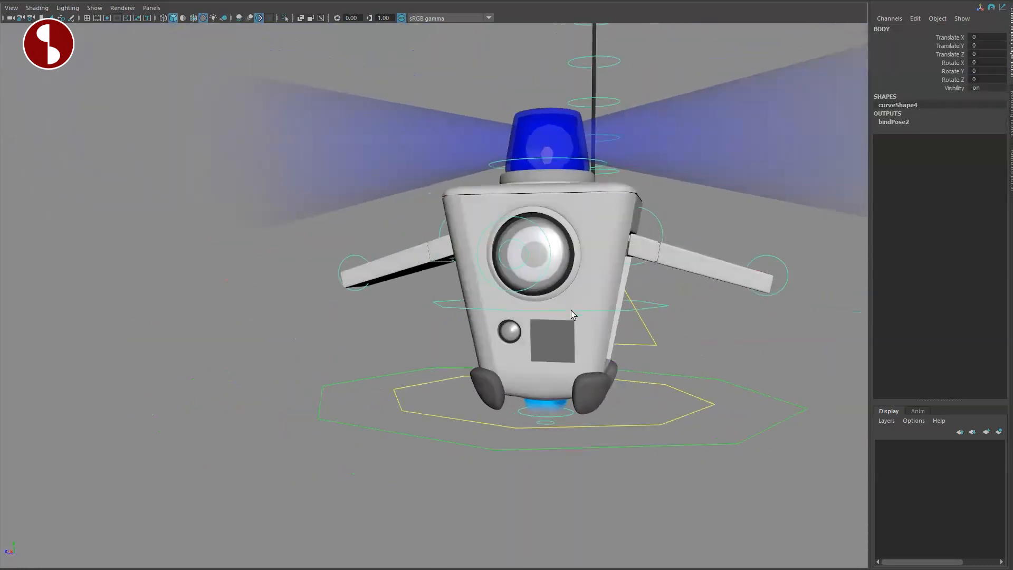
pyautogui.scroll(5, 500, 303)
pyautogui.scroll(-5, 480, 278)
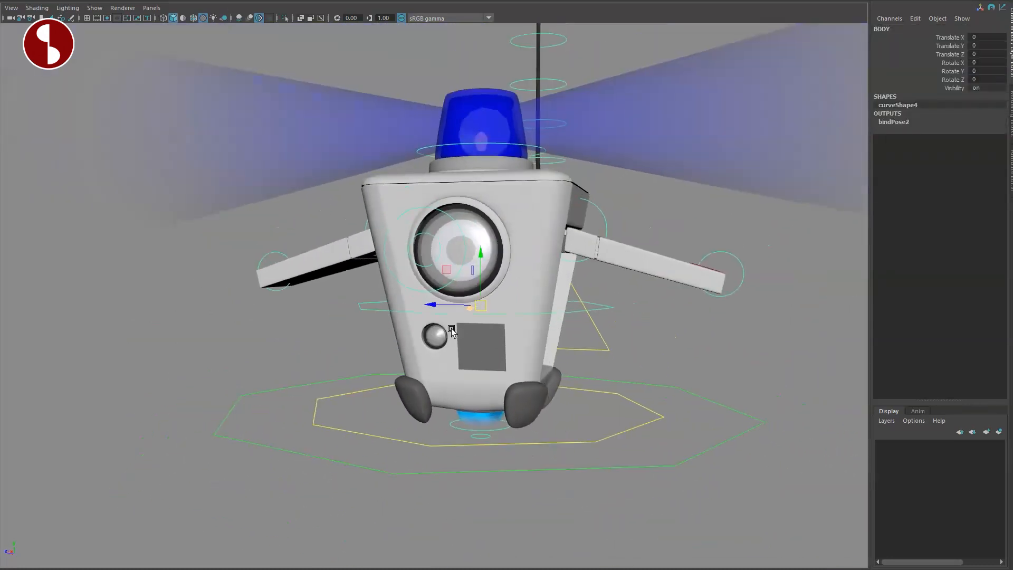
pyautogui.moveTo(478, 299); pyautogui.dragTo(555, 343)
pyautogui.scroll(-3, 554, 344)
pyautogui.moveTo(488, 255); pyautogui.dragTo(339, 309)
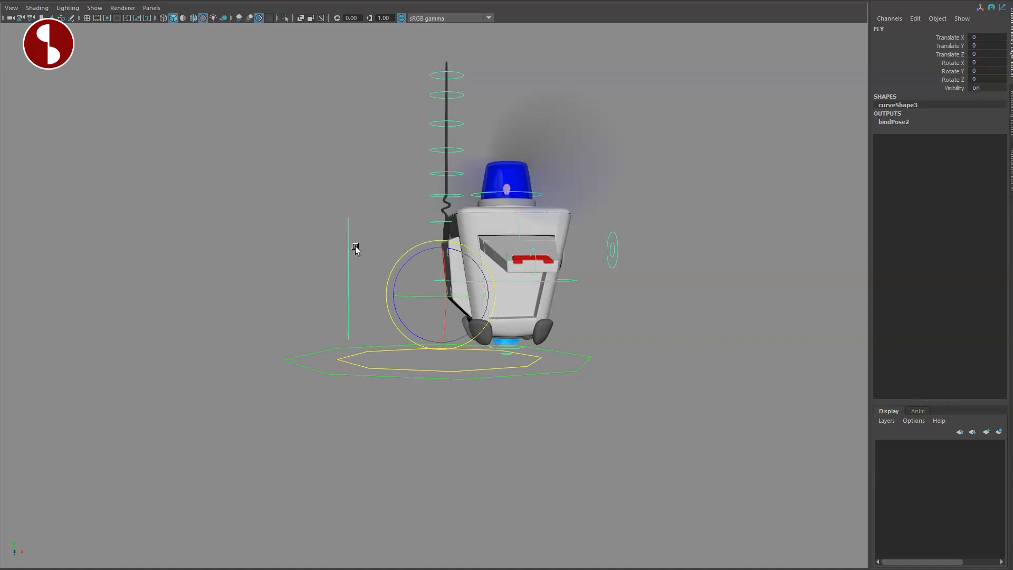
# Step: Try rotating the offset robot with the FLY control around its own pivot, and undo the test transforms
pyautogui.moveTo(411, 257); pyautogui.dragTo(408, 277)
pyautogui.click(350, 287)
pyautogui.hotkey('ctrl', 'z')
pyautogui.hotkey('ctrl', 'z')
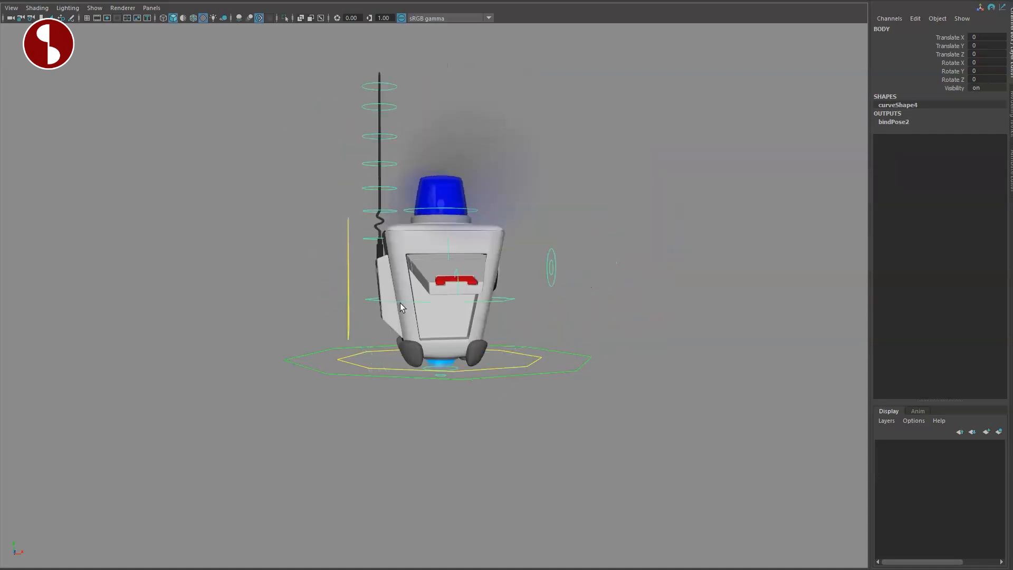
# Step: Try lowering BODY to about -1.93 in Translate Y, test-transform the robot with the FLY control, and undo the changes
pyautogui.moveTo(436, 256); pyautogui.dragTo(445, 287)
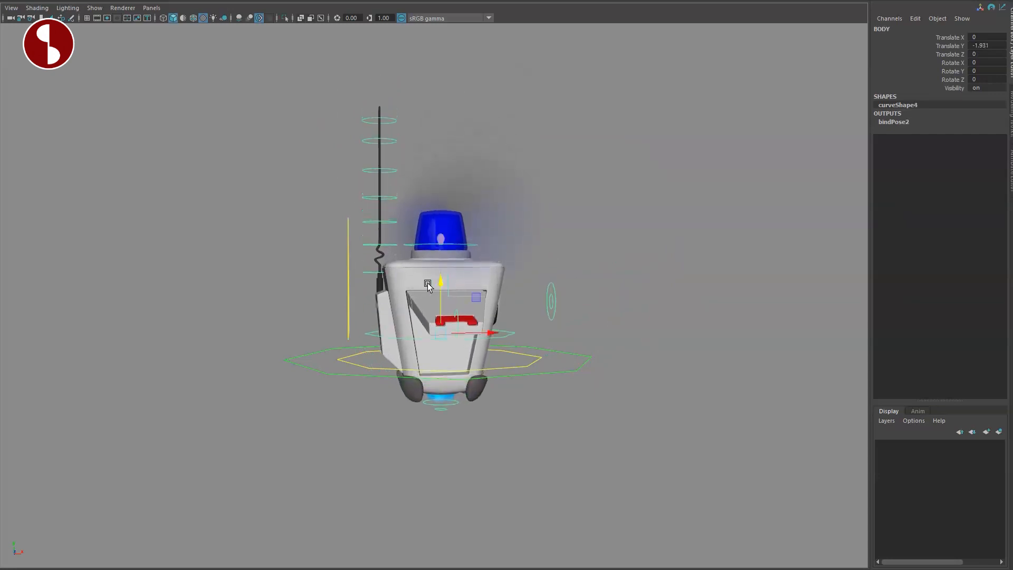
pyautogui.keyDown('alt'); pyautogui.moveTo(359, 303); pyautogui.dragTo(345, 327); pyautogui.keyUp('alt')
pyautogui.press('e')
pyautogui.moveTo(406, 275); pyautogui.dragTo(416, 273)
pyautogui.hotkey('ctrl', 'z')
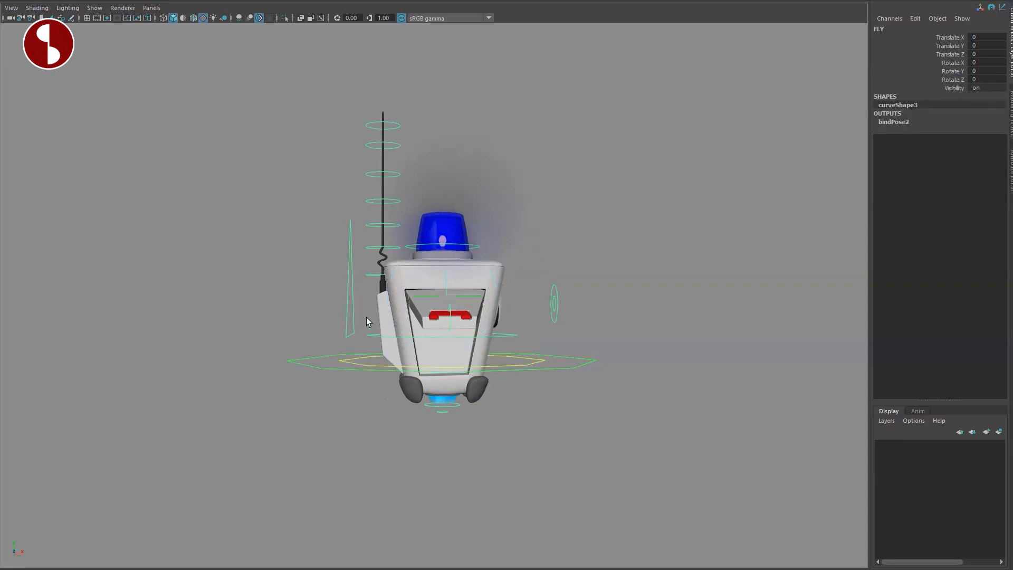
pyautogui.keyDown('alt'); pyautogui.moveTo(493, 360); pyautogui.dragTo(436, 363); pyautogui.keyUp('alt')
pyautogui.moveTo(442, 251); pyautogui.dragTo(441, 232)
pyautogui.hotkey('ctrl', 'z')
# Step: Select Ctrl_EyeALL on the robot's front and try shifting the whole eye sideways in Translate Y and Z
pyautogui.click(604, 372)
pyautogui.keyDown('alt'); pyautogui.moveTo(604, 371); pyautogui.dragTo(453, 391); pyautogui.keyUp('alt')
pyautogui.keyDown('alt'); pyautogui.moveTo(316, 347); pyautogui.dragTo(370, 300); pyautogui.keyUp('alt')
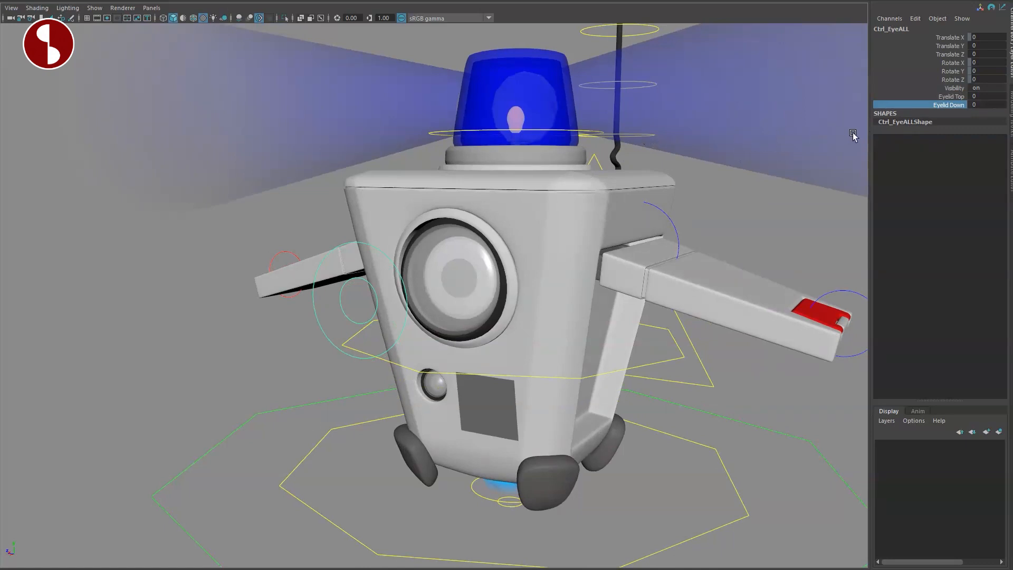
pyautogui.press('w')
pyautogui.moveTo(353, 295); pyautogui.dragTo(150, 308, button='middle')
pyautogui.moveTo(229, 291); pyautogui.dragTo(301, 291, button='middle')
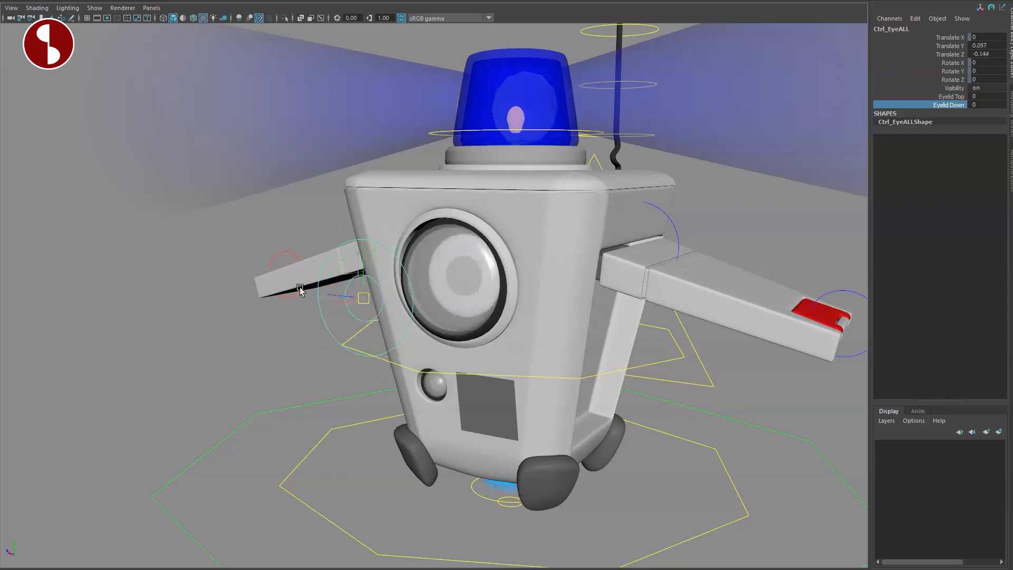
# Step: Try moving only the pupil with Ctrl_pupil, shifting it to about 0.365 in Translate Z, and reselect the BODY control
pyautogui.click(353, 323)
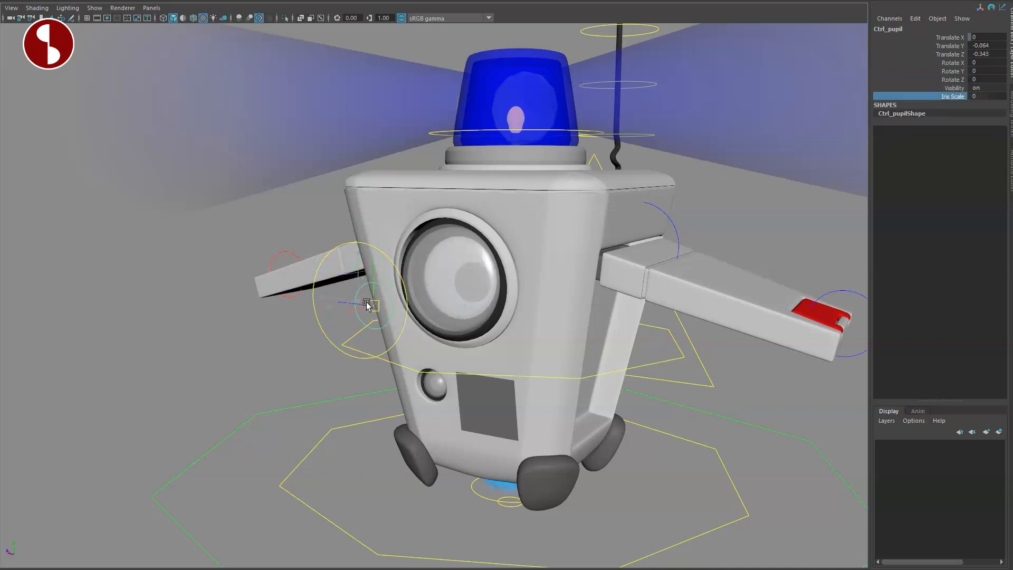
pyautogui.moveTo(380, 272); pyautogui.dragTo(310, 280, button='middle')
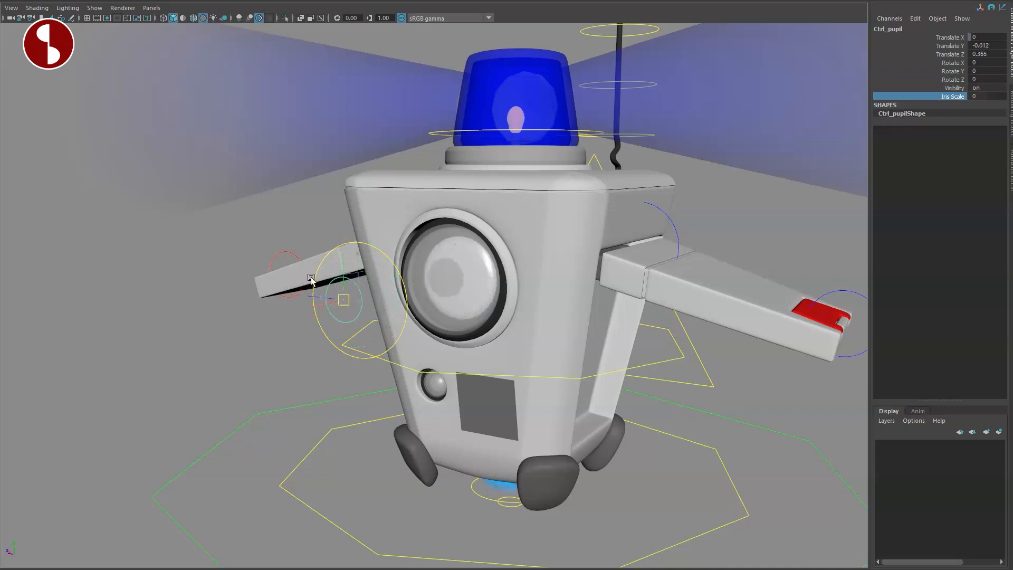
pyautogui.click(327, 310)
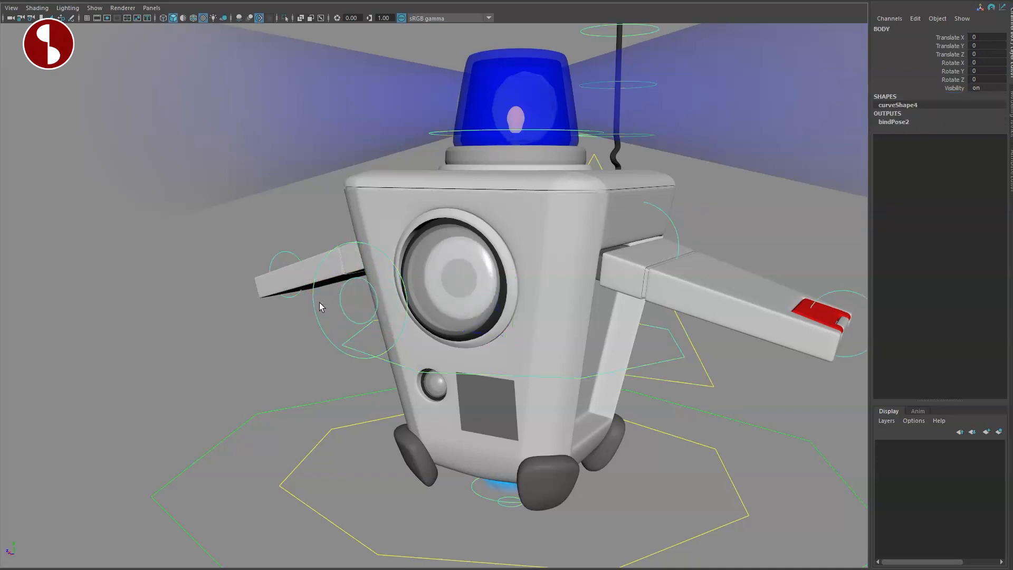
# Step: Select Ctrl_EyeALL and compare the eye close up in wireframe, shaded, textured and lit display
pyautogui.keyDown('alt'); pyautogui.moveTo(323, 286); pyautogui.dragTo(348, 318); pyautogui.keyUp('alt')
pyautogui.scroll(5, 432, 334)
pyautogui.click(246, 326)
pyautogui.press('4')
pyautogui.press('5')
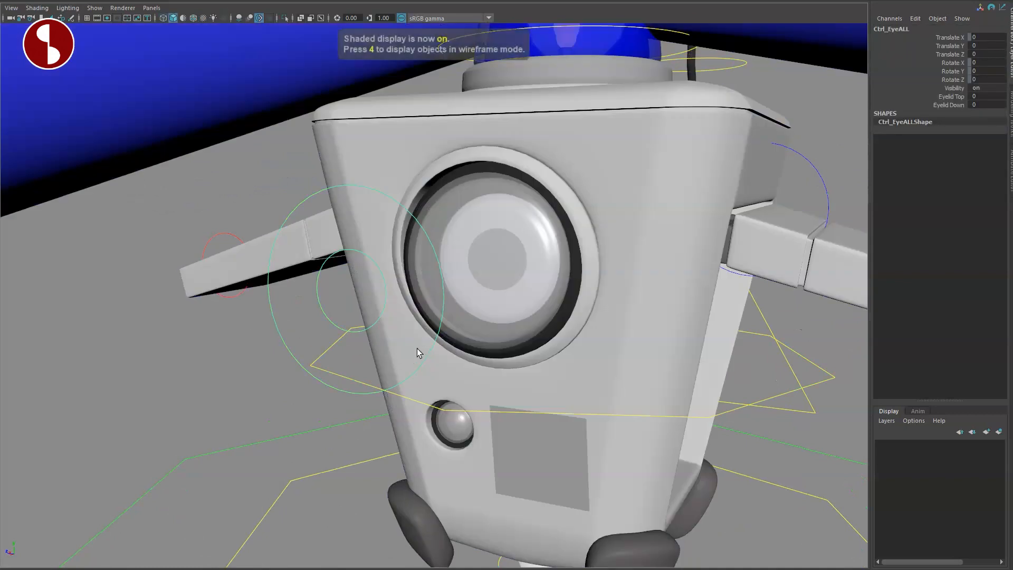
pyautogui.press('7')
pyautogui.press('6')
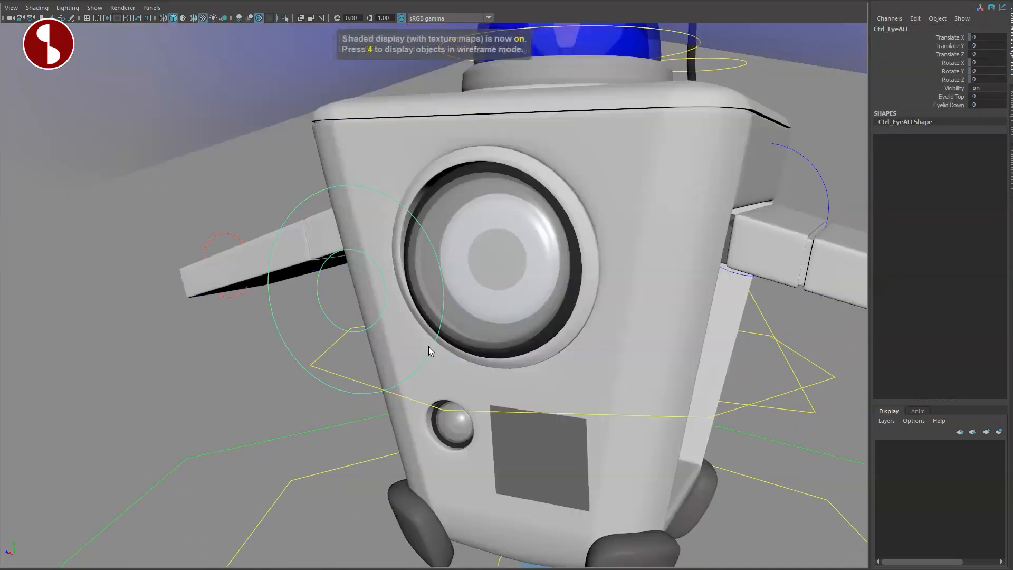
pyautogui.press('7')
pyautogui.press('5')
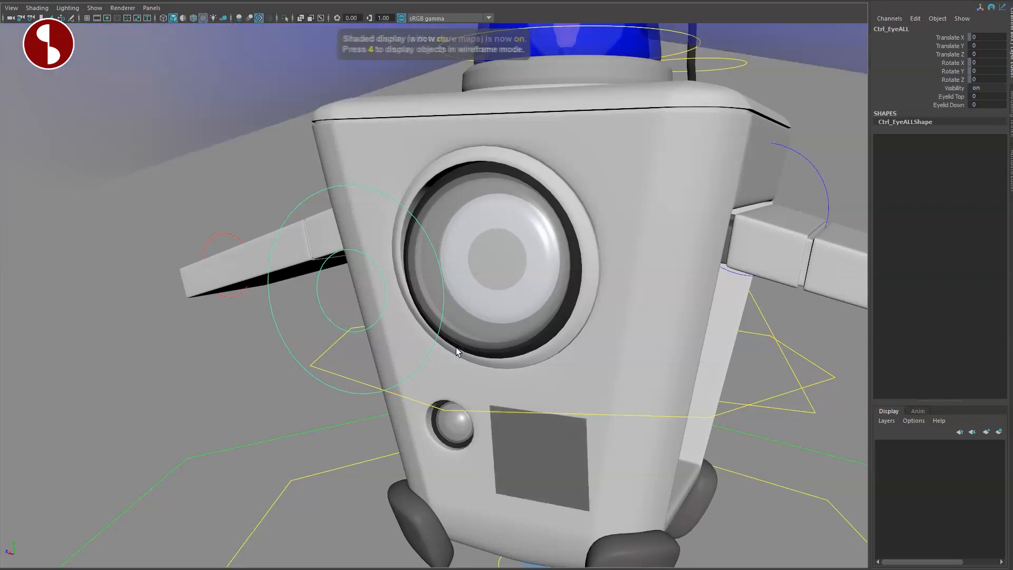
# Step: Try folding the right flap down with Ctrl_FlapRight01 to 83 degrees in Rotate X, and undo the rotation
pyautogui.keyDown('alt'); pyautogui.moveTo(537, 390); pyautogui.dragTo(373, 351, button='right'); pyautogui.keyUp('alt')
pyautogui.moveTo(373, 350)
pyautogui.keyDown('alt'); pyautogui.mouseDown()
pyautogui.moveTo(317, 355)
pyautogui.moveTo(491, 362)
pyautogui.moveTo(458, 329)
pyautogui.mouseUp(); pyautogui.keyUp('alt')
pyautogui.keyDown('alt'); pyautogui.moveTo(493, 249); pyautogui.dragTo(499, 336); pyautogui.keyUp('alt')
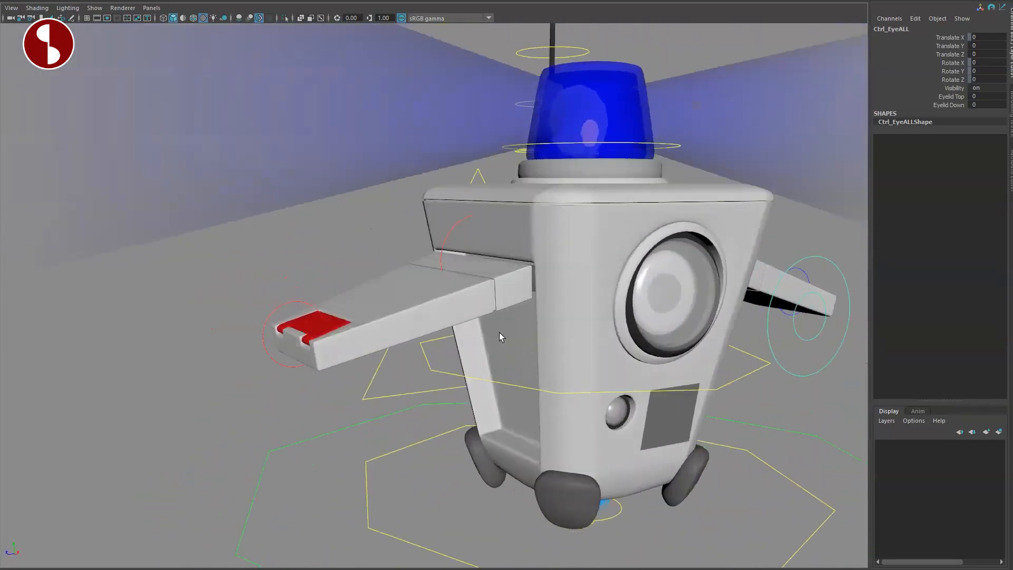
pyautogui.click(440, 248)
pyautogui.keyDown('alt'); pyautogui.moveTo(448, 277); pyautogui.dragTo(420, 267); pyautogui.keyUp('alt')
pyautogui.moveTo(446, 226); pyautogui.dragTo(470, 299)
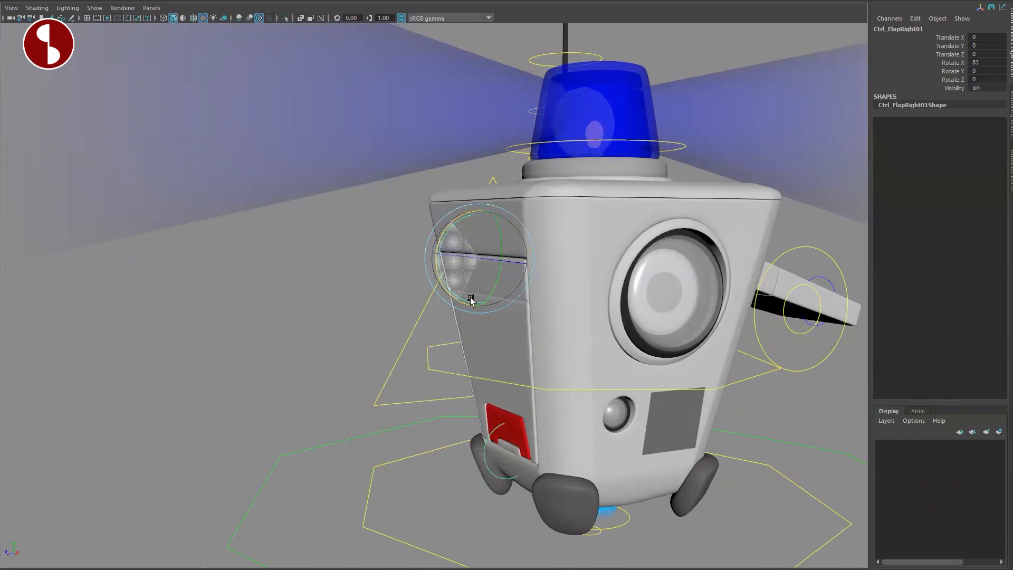
pyautogui.hotkey('ctrl', 'z')
pyautogui.hotkey('shift', 'z')
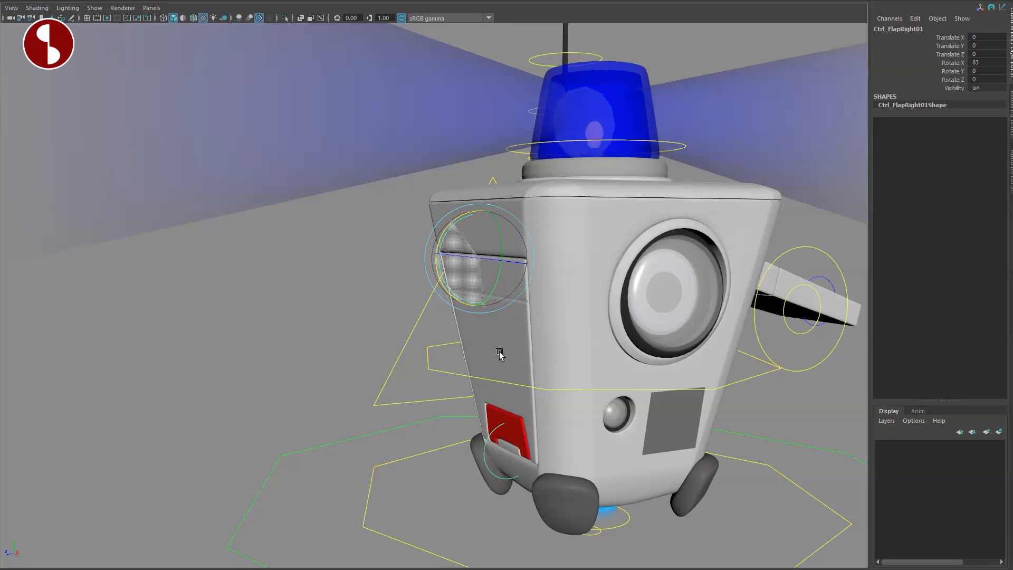
pyautogui.hotkey('ctrl', 'z')
# Step: Try swinging the red flap tip with Ctrl_FlapRight02 to 180 and about 68 degrees in Rotate X, and undo the rotations
pyautogui.click(256, 319)
pyautogui.moveTo(260, 289); pyautogui.dragTo(434, 387)
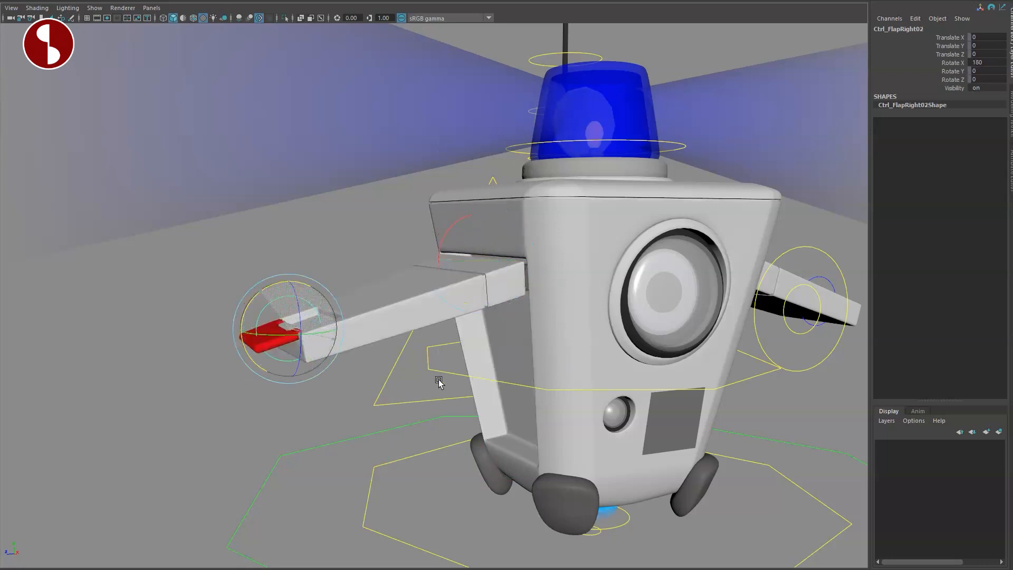
pyautogui.moveTo(244, 294); pyautogui.dragTo(205, 379)
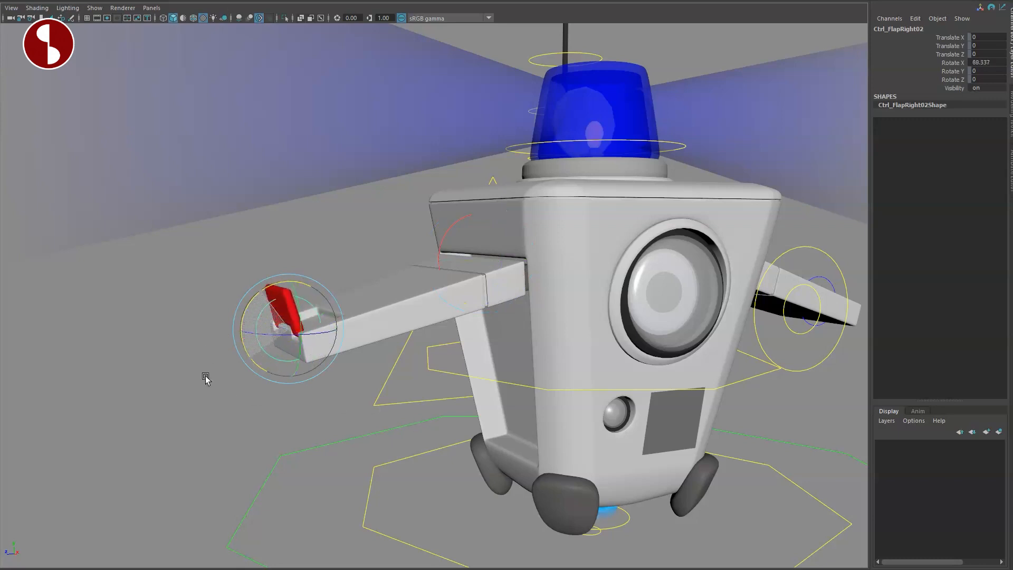
pyautogui.hotkey('ctrl', 'z')
pyautogui.hotkey('ctrl', 'z')
pyautogui.hotkey('ctrl', 'z')
# Step: View the robot from the front and select the body mesh, followed by the BODY control
pyautogui.keyDown('alt'); pyautogui.moveTo(324, 419); pyautogui.dragTo(521, 334); pyautogui.keyUp('alt')
pyautogui.moveTo(520, 333)
pyautogui.keyDown('alt'); pyautogui.mouseDown(button='right')
pyautogui.moveTo(559, 389)
pyautogui.moveTo(609, 352)
pyautogui.moveTo(534, 319)
pyautogui.mouseUp(button='right'); pyautogui.keyUp('alt')
pyautogui.keyDown('alt'); pyautogui.moveTo(533, 319); pyautogui.dragTo(521, 350); pyautogui.keyUp('alt')
pyautogui.click(457, 297)
pyautogui.keyDown('alt'); pyautogui.moveTo(457, 296); pyautogui.dragTo(405, 341); pyautogui.keyUp('alt')
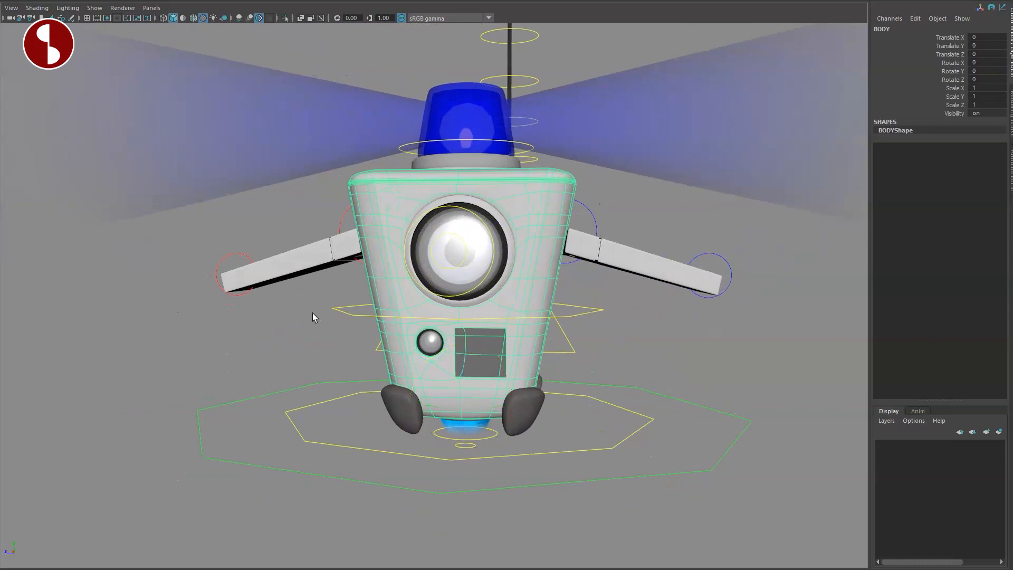
pyautogui.keyDown('alt'); pyautogui.moveTo(313, 317); pyautogui.dragTo(320, 362); pyautogui.keyUp('alt')
pyautogui.click(393, 346)
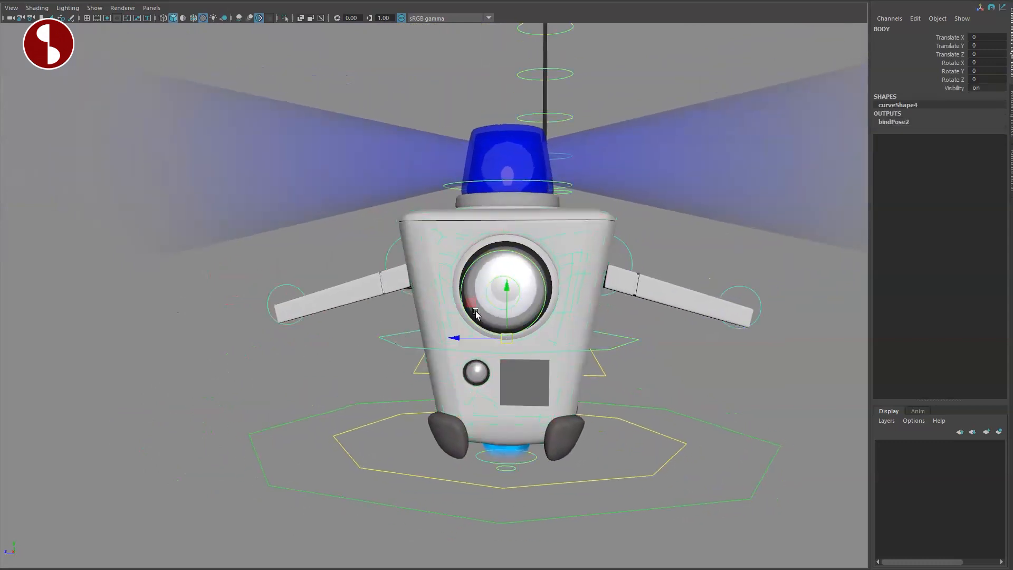
# Step: Examine the small round lamp on the robot's front up close with Lamp_glass selected
pyautogui.keyDown('alt'); pyautogui.moveTo(537, 373); pyautogui.dragTo(526, 321); pyautogui.keyUp('alt')
pyautogui.keyDown('alt'); pyautogui.moveTo(527, 321); pyautogui.dragTo(613, 412, button='right'); pyautogui.keyUp('alt')
pyautogui.keyDown('alt'); pyautogui.moveTo(612, 411); pyautogui.dragTo(607, 285, button='middle'); pyautogui.keyUp('alt')
pyautogui.keyDown('alt'); pyautogui.moveTo(607, 285); pyautogui.dragTo(629, 348, button='right'); pyautogui.keyUp('alt')
pyautogui.keyDown('alt'); pyautogui.moveTo(629, 348); pyautogui.dragTo(601, 359); pyautogui.keyUp('alt')
pyautogui.click(378, 285)
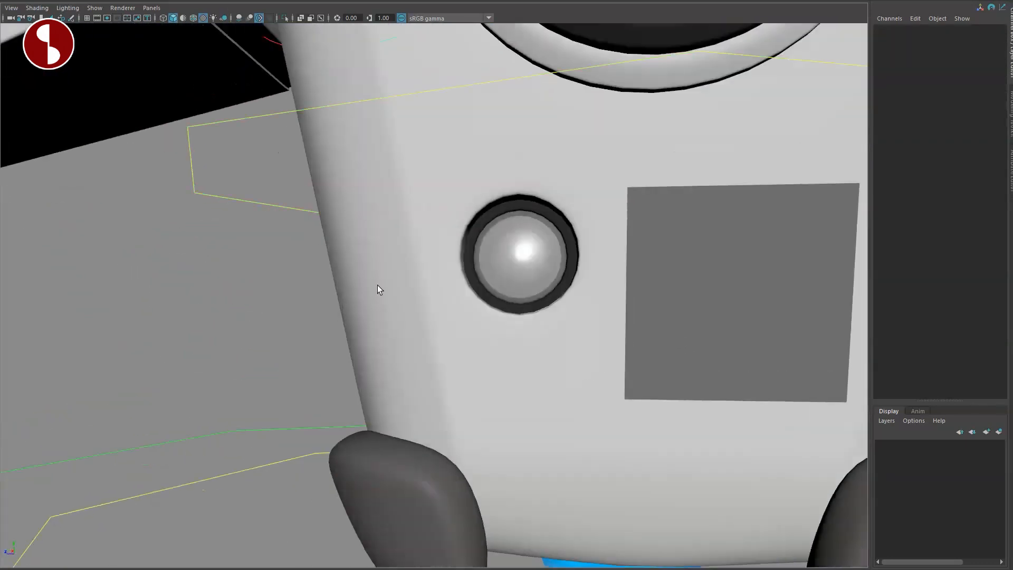
pyautogui.click(515, 269)
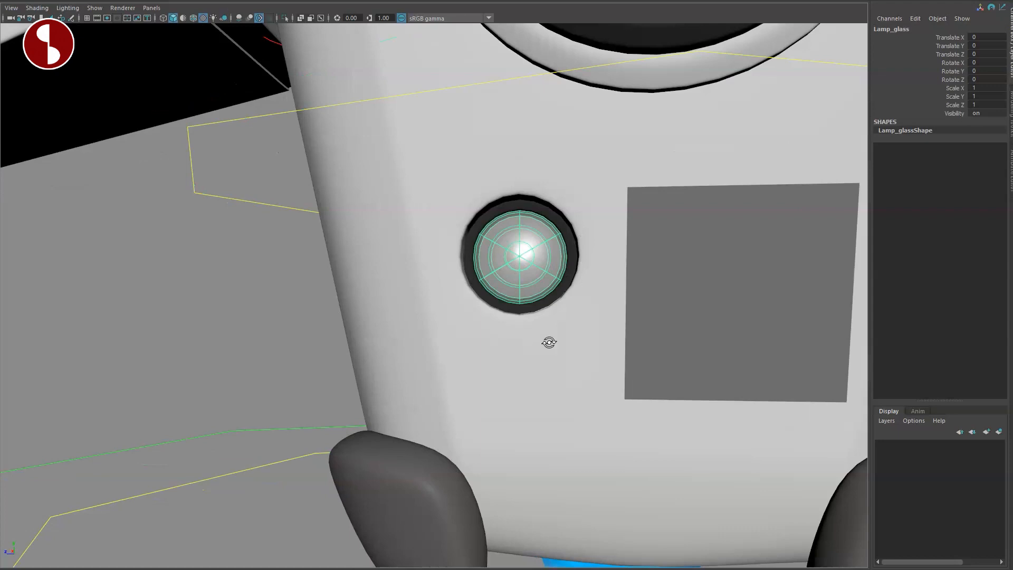
pyautogui.keyDown('alt'); pyautogui.moveTo(549, 342); pyautogui.dragTo(525, 349, button='right'); pyautogui.keyUp('alt')
pyautogui.keyDown('alt'); pyautogui.moveTo(524, 348); pyautogui.dragTo(421, 316); pyautogui.keyUp('alt')
pyautogui.keyDown('alt'); pyautogui.moveTo(421, 317); pyautogui.dragTo(518, 301, button='right'); pyautogui.keyUp('alt')
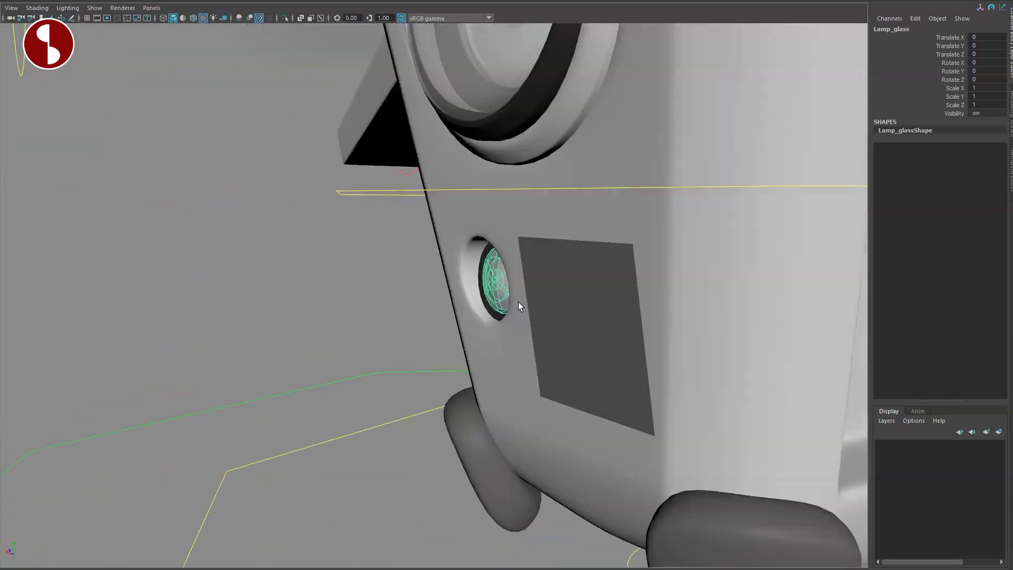
# Step: Select the Logo_front panel beside the lamp and inspect it in wireframe and textured display
pyautogui.click(591, 317)
pyautogui.keyDown('alt'); pyautogui.moveTo(591, 317); pyautogui.dragTo(551, 301, button='right'); pyautogui.keyUp('alt')
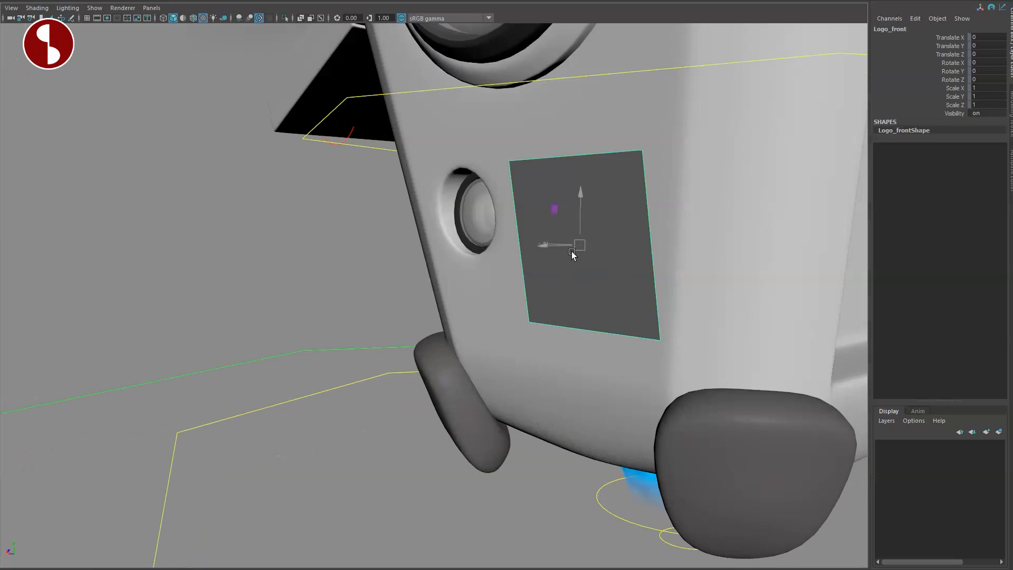
pyautogui.press('4')
pyautogui.moveTo(552, 335)
pyautogui.keyDown('alt'); pyautogui.mouseDown()
pyautogui.moveTo(576, 344)
pyautogui.moveTo(475, 344)
pyautogui.mouseUp(); pyautogui.keyUp('alt')
pyautogui.press('6')
pyautogui.keyDown('alt'); pyautogui.moveTo(475, 343); pyautogui.dragTo(357, 325, button='right'); pyautogui.keyUp('alt')
# Step: Try tilting the whole antenna with AntennaBase to about 12.9 degrees in Rotate Z, and undo the rotation
pyautogui.keyDown('alt'); pyautogui.moveTo(488, 314); pyautogui.dragTo(421, 348, button='middle'); pyautogui.keyUp('alt')
pyautogui.keyDown('alt'); pyautogui.moveTo(421, 349); pyautogui.dragTo(559, 373); pyautogui.keyUp('alt')
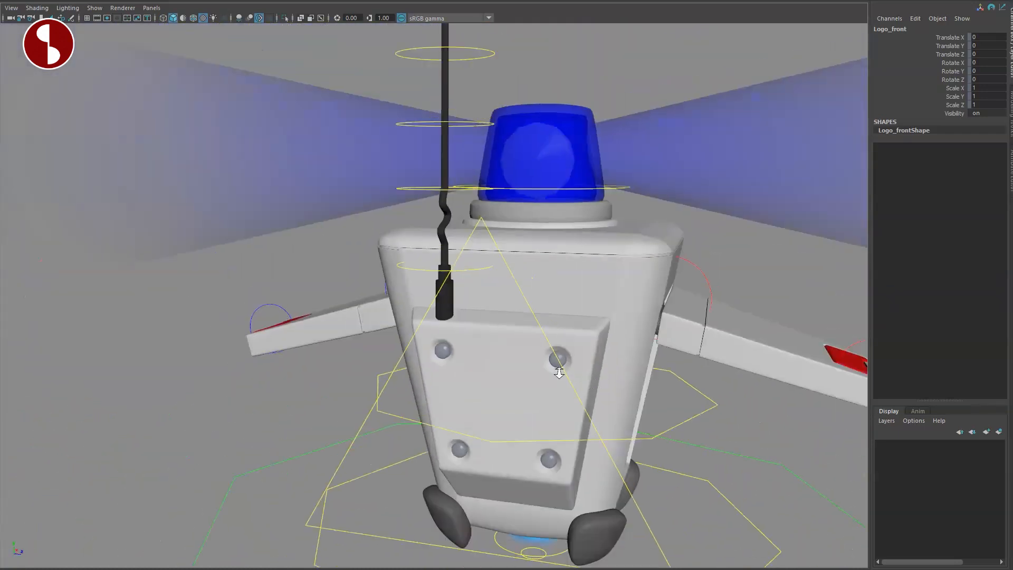
pyautogui.keyDown('alt'); pyautogui.moveTo(559, 373); pyautogui.dragTo(534, 356, button='right'); pyautogui.keyUp('alt')
pyautogui.keyDown('alt'); pyautogui.moveTo(534, 357); pyautogui.dragTo(618, 353); pyautogui.keyUp('alt')
pyautogui.click(501, 334)
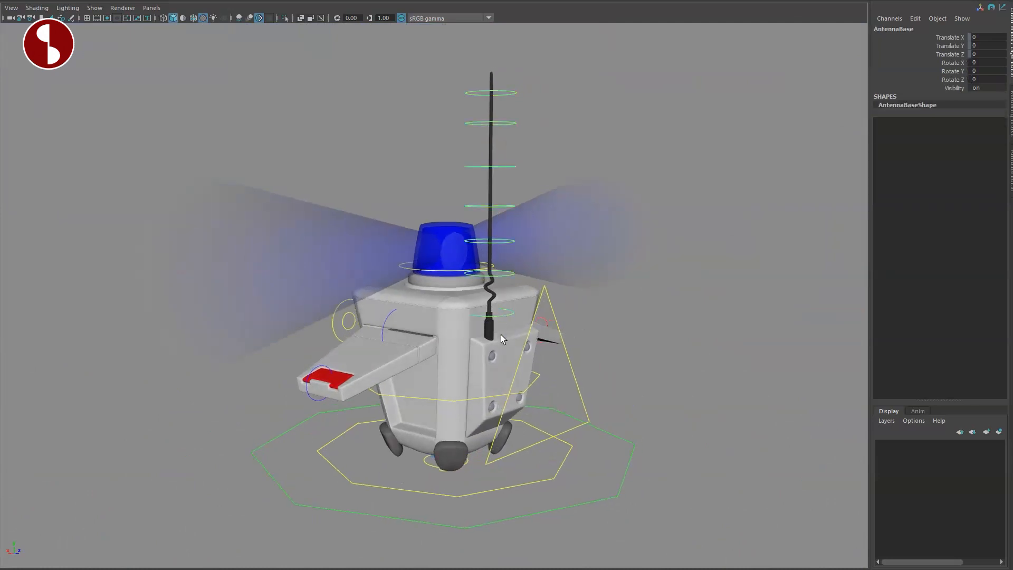
pyautogui.keyDown('alt'); pyautogui.moveTo(501, 334); pyautogui.dragTo(540, 353); pyautogui.keyUp('alt')
pyautogui.press('e')
pyautogui.moveTo(501, 307); pyautogui.dragTo(475, 299)
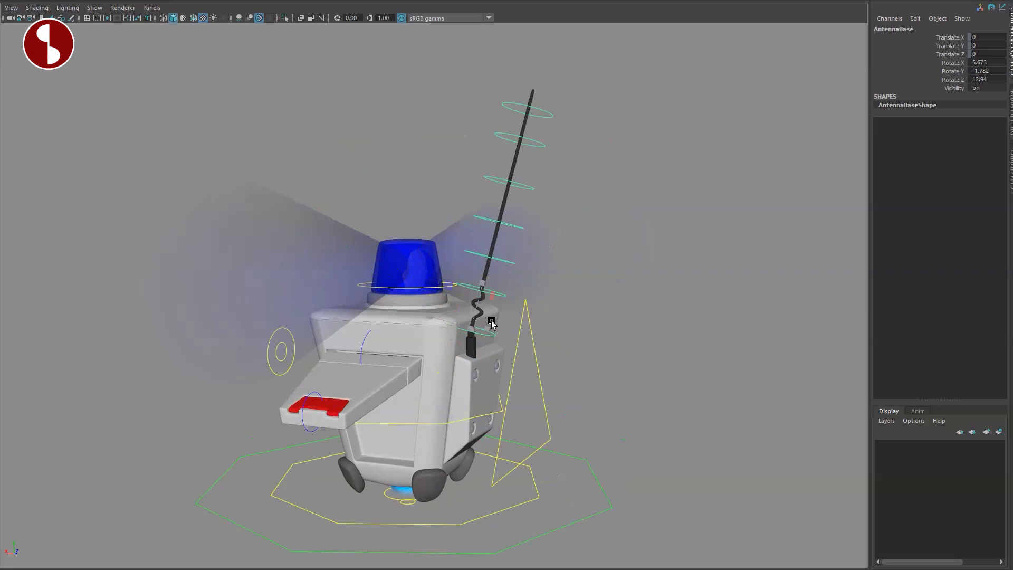
pyautogui.hotkey('ctrl', 'z')
# Step: Try bending the antenna by rotating controls Ant01 through Ant06 together, undo it, and keep only Ant06 selected
pyautogui.click(495, 288)
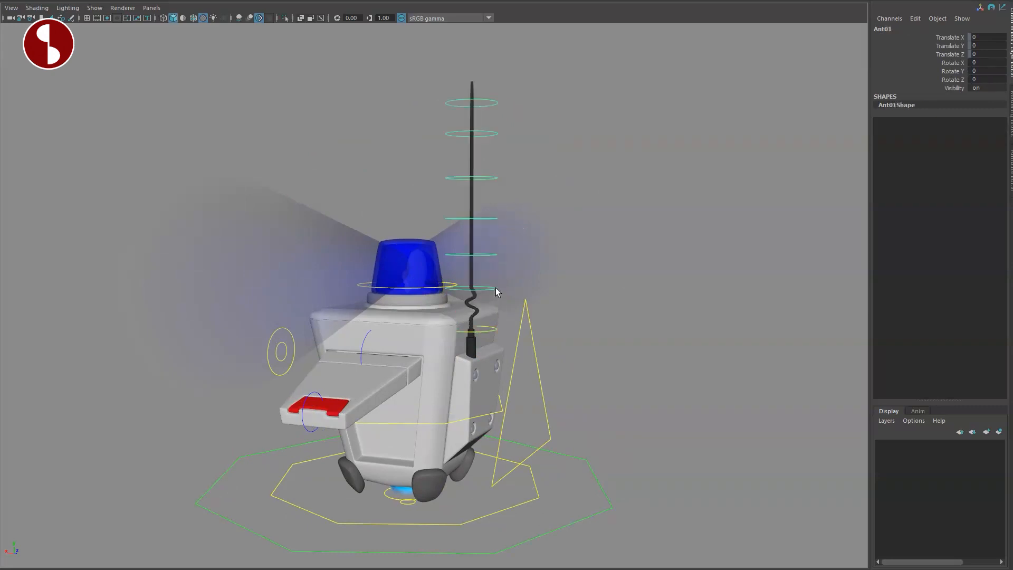
pyautogui.keyDown('shift'); pyautogui.click(489, 255); pyautogui.keyUp('shift')
pyautogui.keyDown('shift'); pyautogui.click(482, 218); pyautogui.keyUp('shift')
pyautogui.keyDown('shift'); pyautogui.click(449, 178); pyautogui.keyUp('shift')
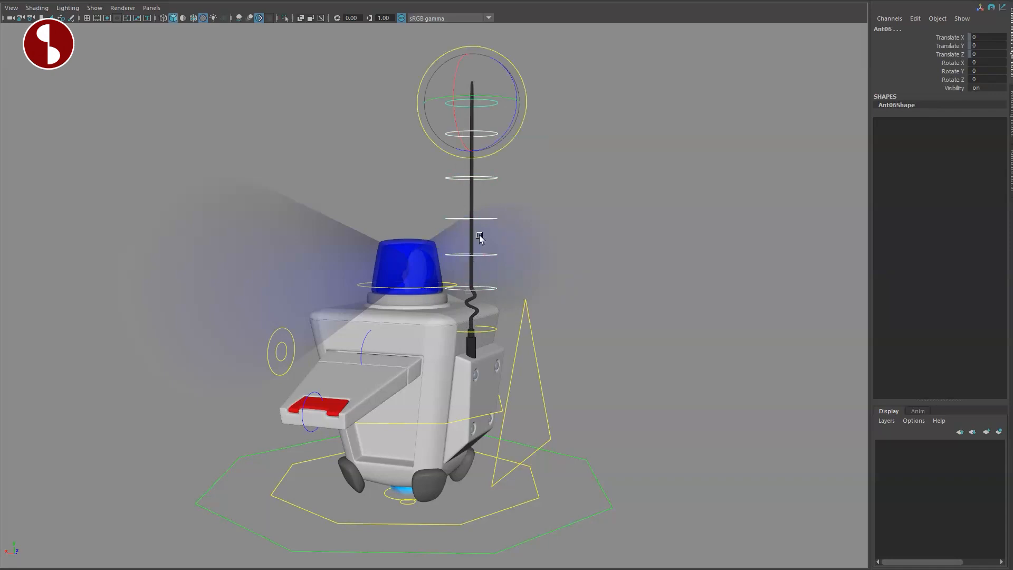
pyautogui.moveTo(460, 114); pyautogui.dragTo(451, 141)
pyautogui.hotkey('ctrl', 'z')
pyautogui.click(398, 81)
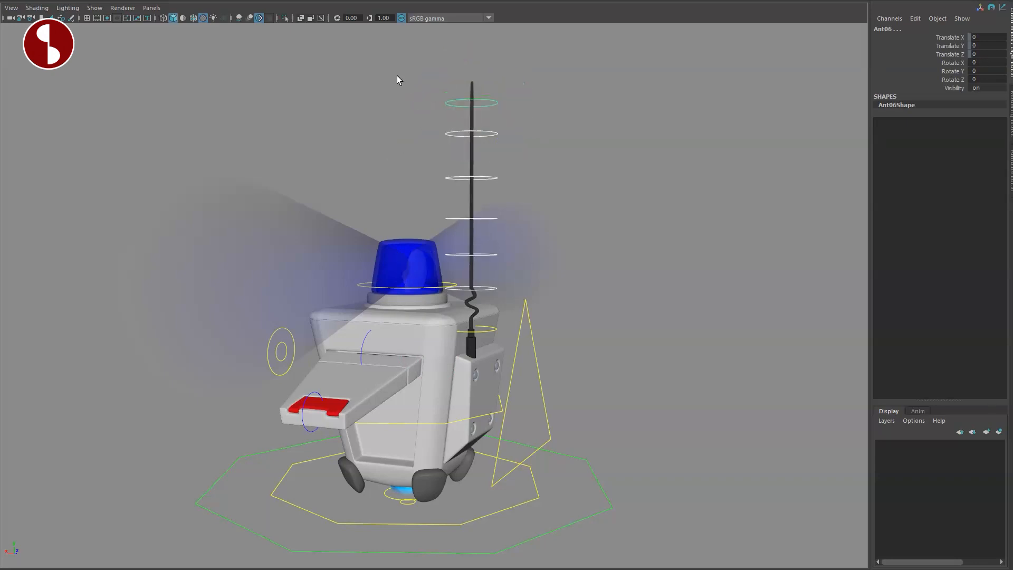
pyautogui.click(450, 107)
pyautogui.moveTo(945, 63); pyautogui.dragTo(922, 114)
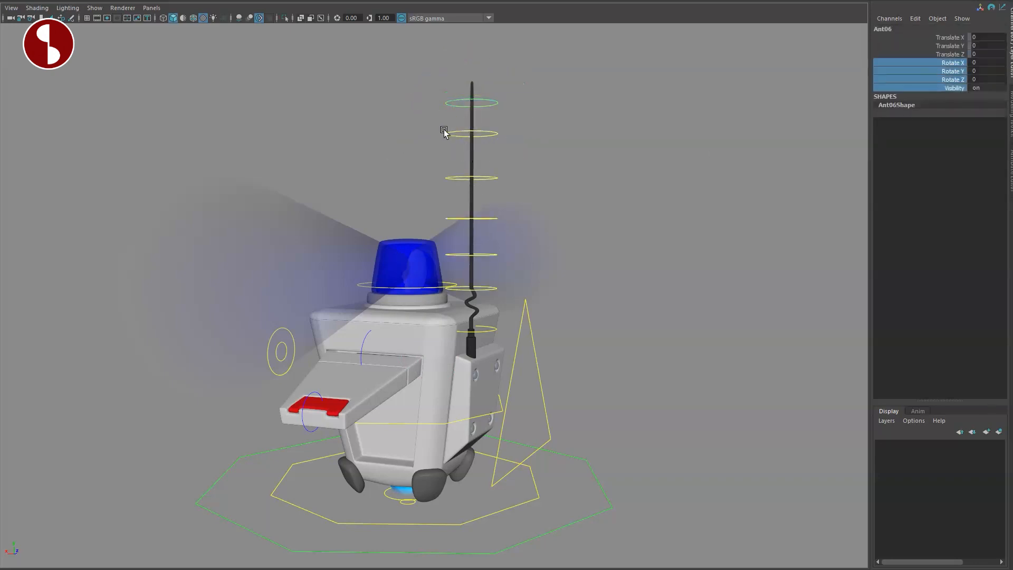
# Step: Select GyroCtrl at the blue beacon's base and try adjusting its GYRO LIGHTS attribute
pyautogui.keyDown('alt'); pyautogui.moveTo(338, 322); pyautogui.dragTo(756, 180); pyautogui.keyUp('alt')
pyautogui.click(450, 286)
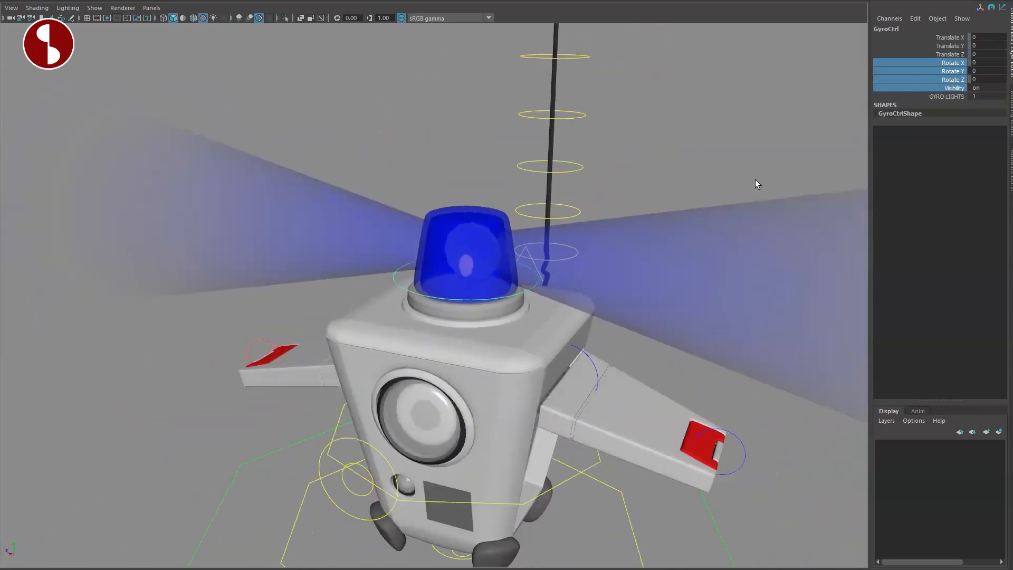
pyautogui.click(936, 97)
pyautogui.moveTo(772, 194); pyautogui.dragTo(824, 219, button='middle')
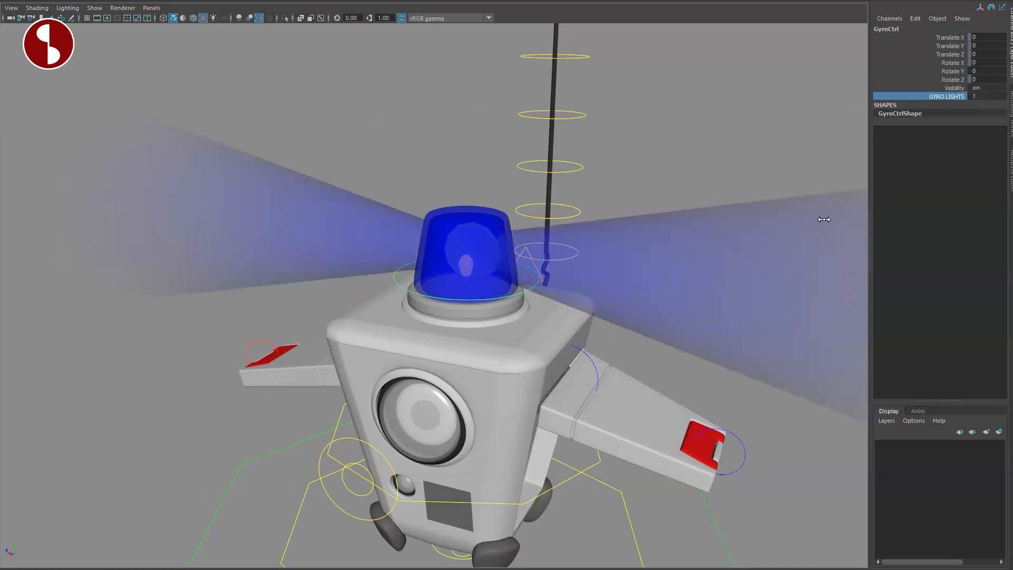
# Step: Try spinning the beacon's light beams with GyroCtrl in Rotate Y, and undo the test rotations
pyautogui.moveTo(429, 285); pyautogui.dragTo(459, 297)
pyautogui.hotkey('ctrl', 'z')
pyautogui.moveTo(750, 194); pyautogui.dragTo(538, 201, button='middle')
pyautogui.hotkey('ctrl', 'z')
pyautogui.hotkey('ctrl', 'z')
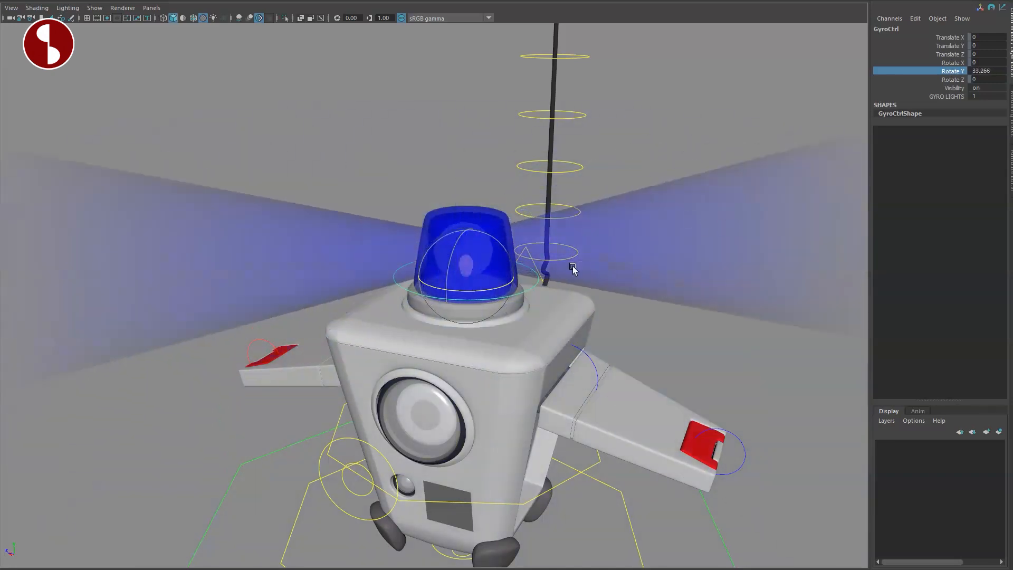
# Step: Inspect the beacon's parts by selecting the Gyro_lights01 beam, the GyroBase02 ring and the blue glass
pyautogui.keyDown('alt'); pyautogui.moveTo(443, 383); pyautogui.dragTo(476, 337); pyautogui.keyUp('alt')
pyautogui.keyDown('alt'); pyautogui.moveTo(477, 338); pyautogui.dragTo(401, 338, button='right'); pyautogui.keyUp('alt')
pyautogui.press('q')
pyautogui.keyDown('alt'); pyautogui.moveTo(481, 335); pyautogui.dragTo(430, 351); pyautogui.keyUp('alt')
pyautogui.keyDown('alt'); pyautogui.moveTo(430, 350); pyautogui.dragTo(589, 346, button='right'); pyautogui.keyUp('alt')
pyautogui.keyDown('alt'); pyautogui.moveTo(473, 310); pyautogui.dragTo(498, 336); pyautogui.keyUp('alt')
pyautogui.click(351, 224)
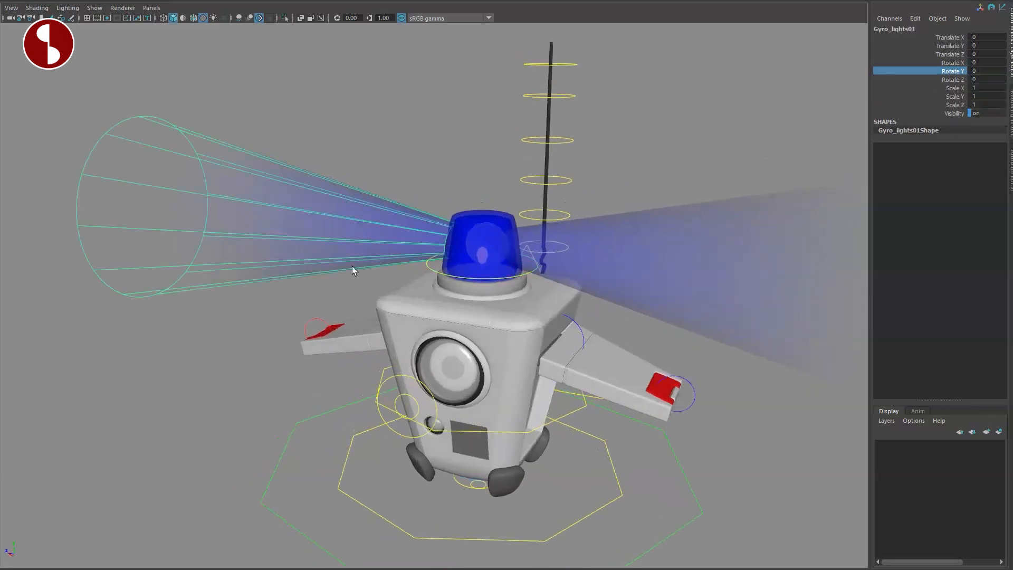
pyautogui.click(441, 271)
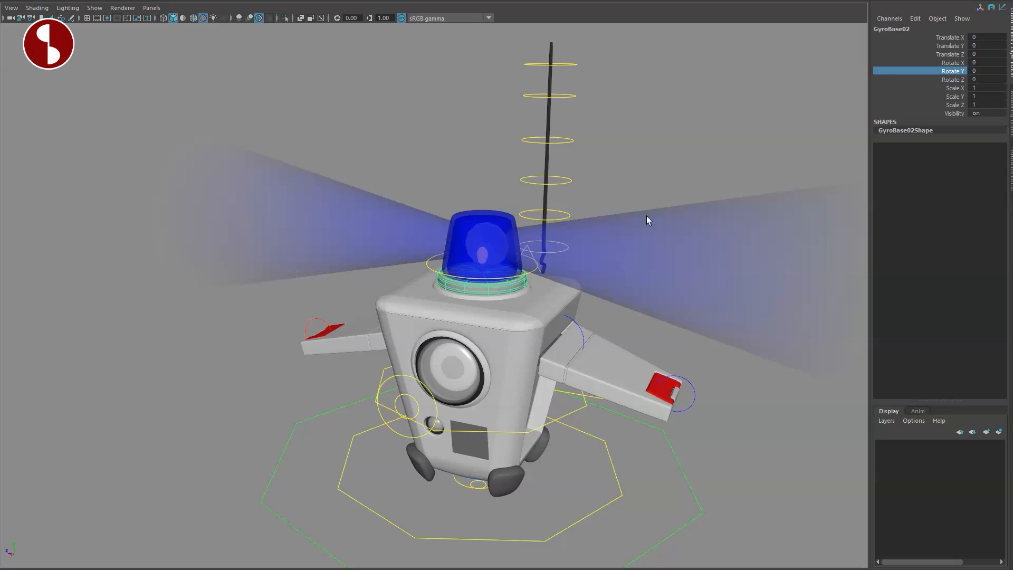
pyautogui.click(455, 238)
# Step: Reselect GyroCtrl and examine the beacon and its light beams up close from above and from the front
pyautogui.keyDown('alt'); pyautogui.moveTo(474, 332); pyautogui.dragTo(481, 301); pyautogui.keyUp('alt')
pyautogui.keyDown('alt'); pyautogui.moveTo(482, 301); pyautogui.dragTo(434, 267, button='middle'); pyautogui.keyUp('alt')
pyautogui.keyDown('alt'); pyautogui.moveTo(430, 309); pyautogui.dragTo(420, 327); pyautogui.keyUp('alt')
pyautogui.click(399, 246)
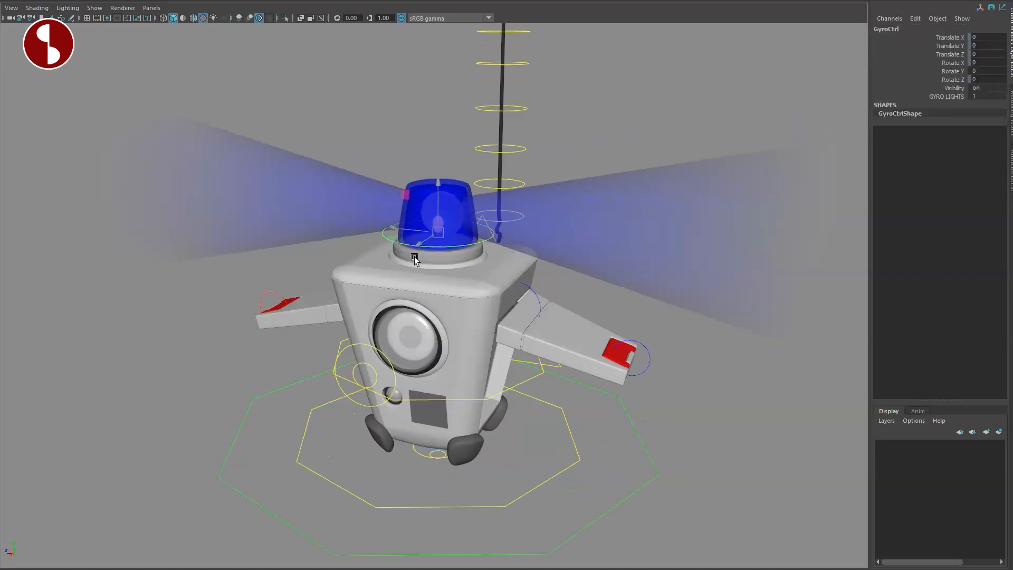
pyautogui.keyDown('alt'); pyautogui.moveTo(451, 283); pyautogui.dragTo(465, 296); pyautogui.keyUp('alt')
pyautogui.keyDown('alt'); pyautogui.moveTo(465, 296); pyautogui.dragTo(493, 331, button='right'); pyautogui.keyUp('alt')
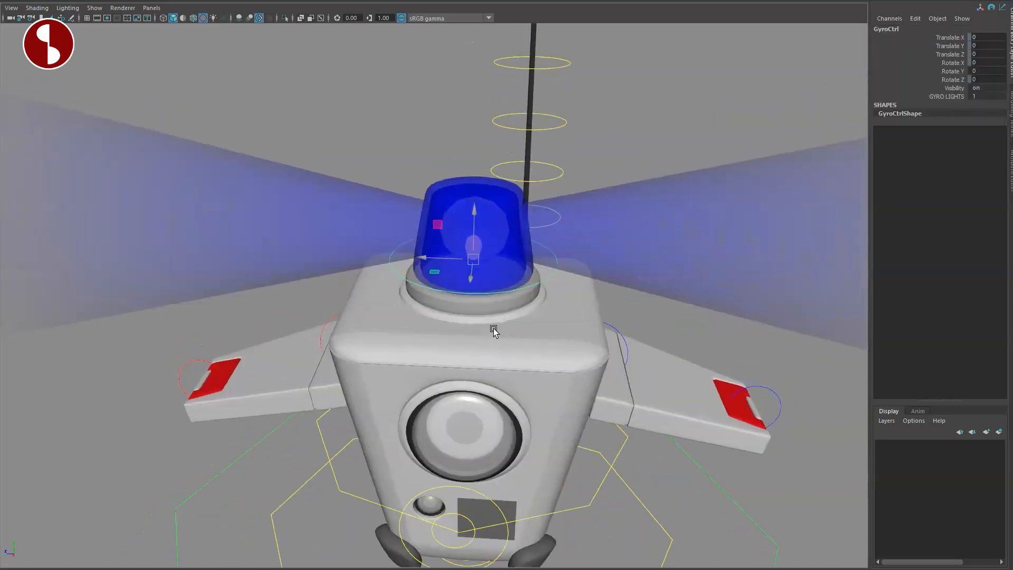
pyautogui.keyDown('alt'); pyautogui.moveTo(454, 239); pyautogui.dragTo(389, 323); pyautogui.keyUp('alt')
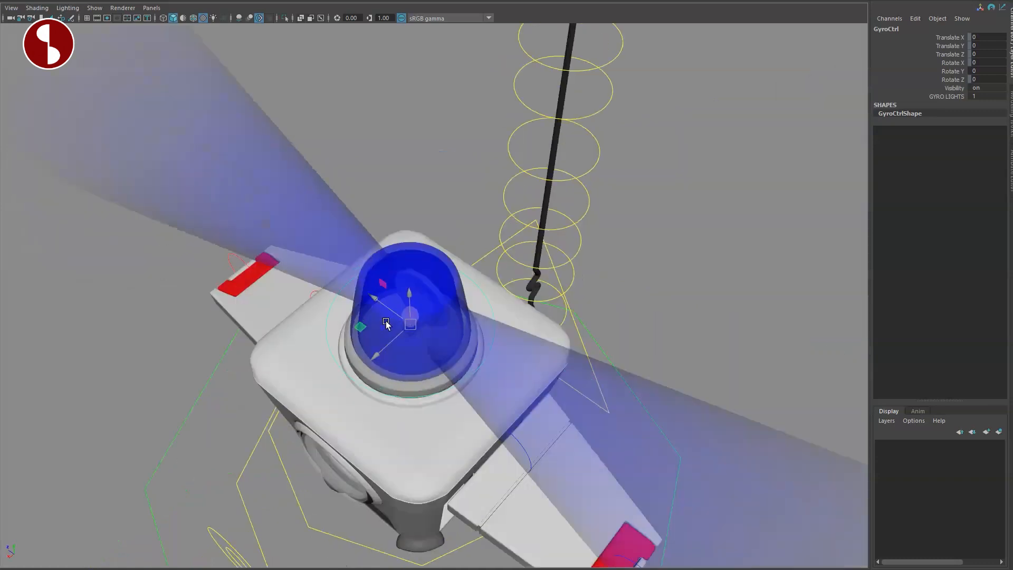
pyautogui.keyDown('alt'); pyautogui.moveTo(390, 323); pyautogui.dragTo(652, 369, button='right'); pyautogui.keyUp('alt')
pyautogui.keyDown('alt'); pyautogui.moveTo(651, 369); pyautogui.dragTo(548, 293); pyautogui.keyUp('alt')
pyautogui.keyDown('alt'); pyautogui.moveTo(548, 293); pyautogui.dragTo(548, 396, button='middle'); pyautogui.keyUp('alt')
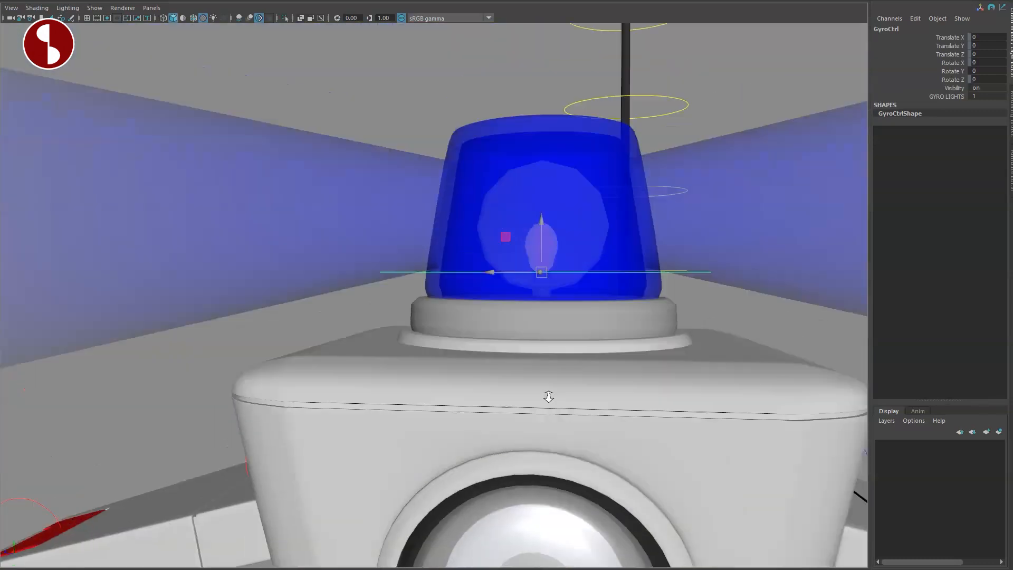
# Step: Hide the blue Gyro_Glass dome on top of the robot to expose the parts inside the beacon
pyautogui.keyDown('alt'); pyautogui.moveTo(547, 396); pyautogui.dragTo(515, 430); pyautogui.keyUp('alt')
pyautogui.click(463, 221)
pyautogui.hotkey('ctrl', 'h')
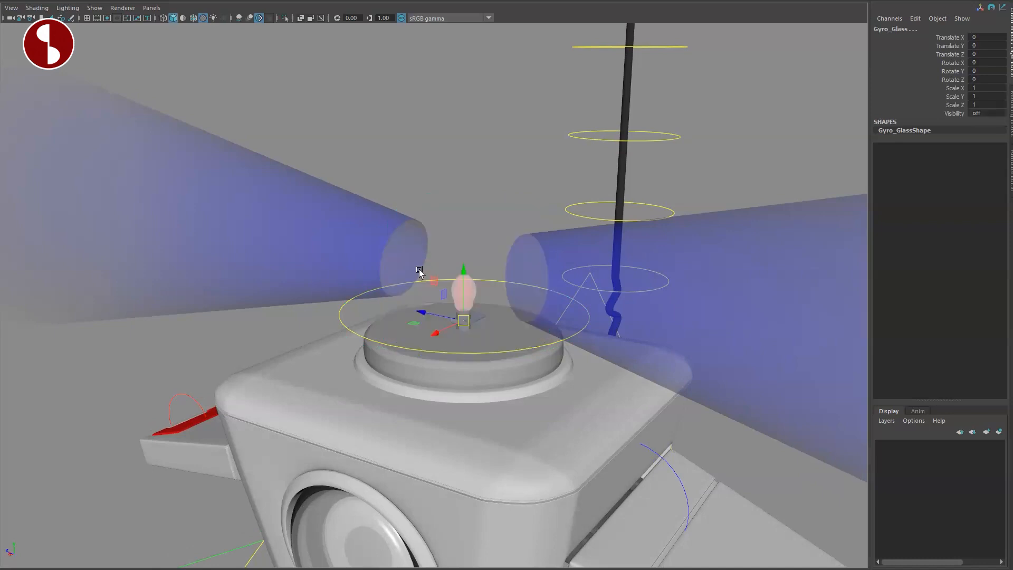
pyautogui.click(456, 197)
# Step: Hide the beacon's inner parts one after another: the bulb, the GyroAxe mount and the GyroSupport piece
pyautogui.keyDown('alt'); pyautogui.moveTo(447, 313); pyautogui.dragTo(429, 314, button='middle'); pyautogui.keyUp('alt')
pyautogui.keyDown('alt'); pyautogui.moveTo(429, 314); pyautogui.dragTo(633, 406, button='right'); pyautogui.keyUp('alt')
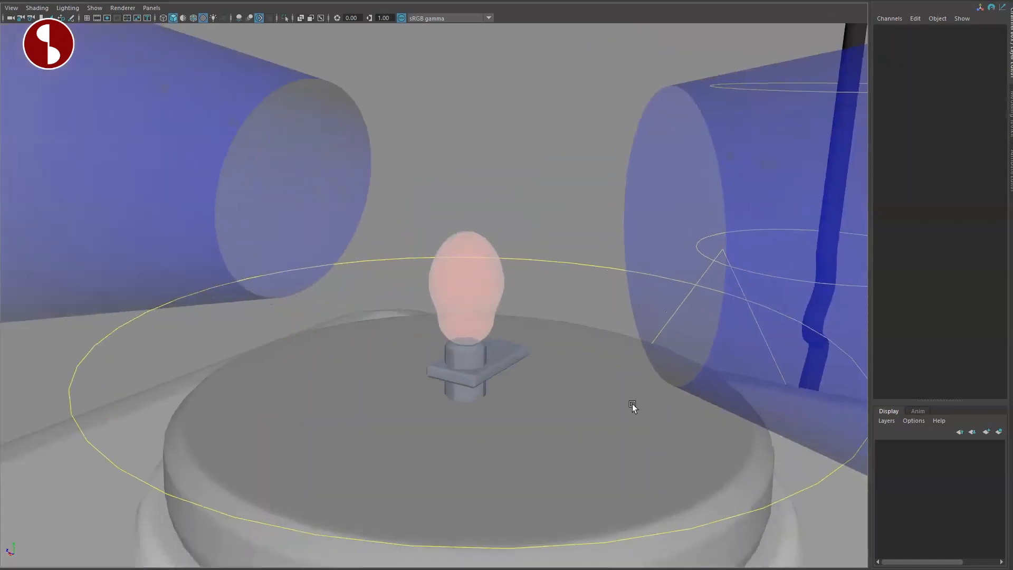
pyautogui.click(457, 300)
pyautogui.hotkey('ctrl', 'h')
pyautogui.click(469, 368)
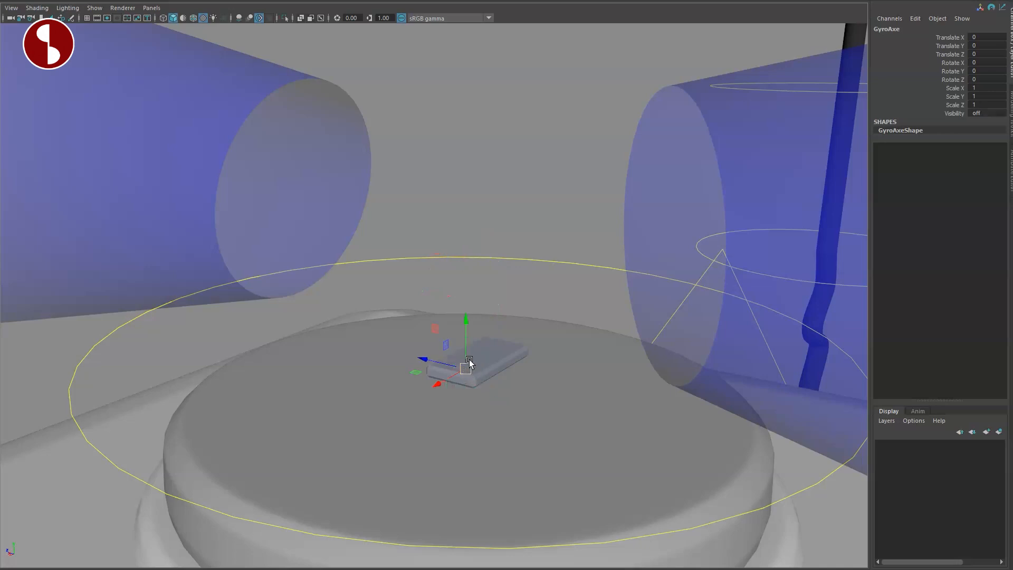
pyautogui.keyDown('alt'); pyautogui.moveTo(516, 394); pyautogui.dragTo(444, 353, button='right'); pyautogui.keyUp('alt')
pyautogui.keyDown('alt'); pyautogui.moveTo(485, 360); pyautogui.dragTo(487, 392); pyautogui.keyUp('alt')
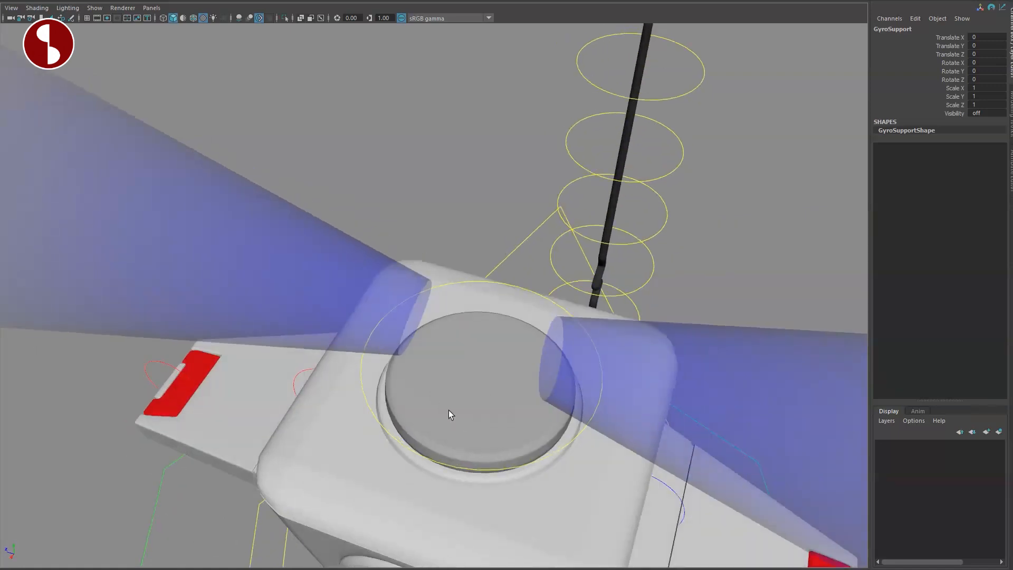
# Step: Select both blue light beams of the beacon from the front and hide them
pyautogui.keyDown('alt'); pyautogui.moveTo(449, 411); pyautogui.dragTo(452, 313); pyautogui.keyUp('alt')
pyautogui.keyDown('alt'); pyautogui.moveTo(452, 312); pyautogui.dragTo(350, 353, button='right'); pyautogui.keyUp('alt')
pyautogui.keyDown('alt'); pyautogui.moveTo(444, 385); pyautogui.dragTo(515, 344); pyautogui.keyUp('alt')
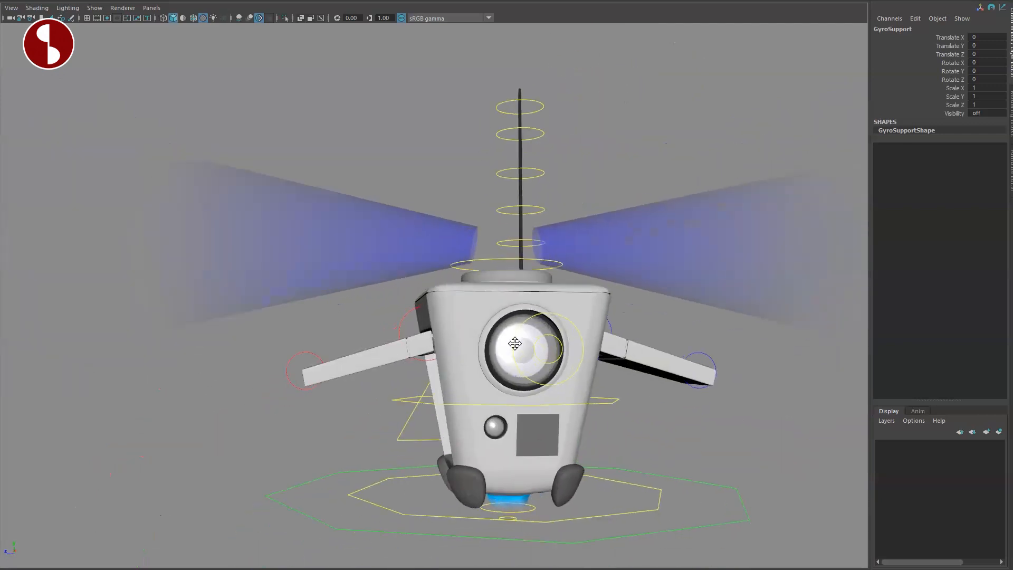
pyautogui.keyDown('alt'); pyautogui.moveTo(515, 343); pyautogui.dragTo(466, 303, button='right'); pyautogui.keyUp('alt')
pyautogui.click(457, 244)
pyautogui.keyDown('shift'); pyautogui.click(598, 242); pyautogui.keyUp('shift')
pyautogui.hotkey('ctrl', 'h')
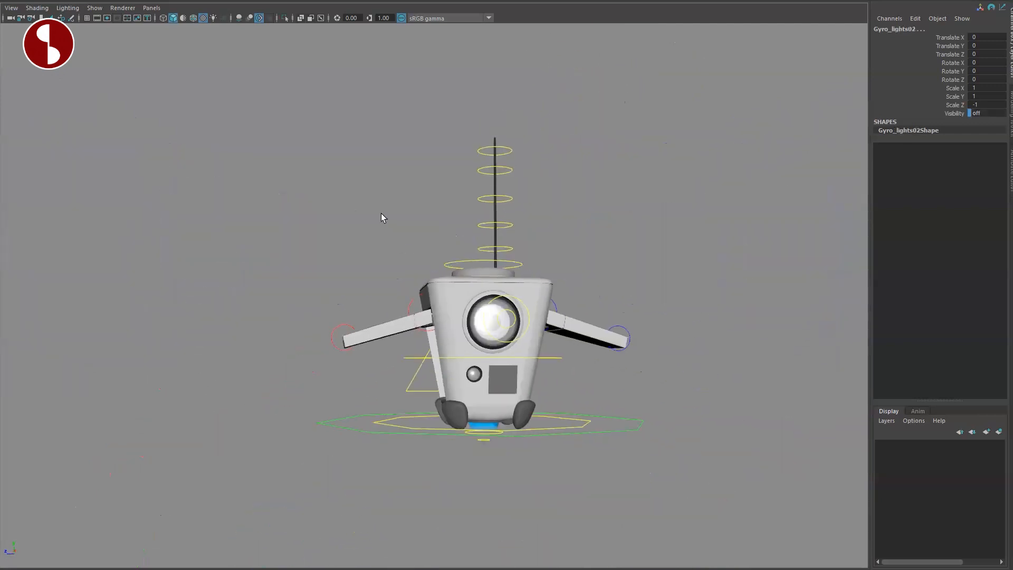
# Step: Examine the robot without its beacon, toggling the rig's control curves off and back on
pyautogui.click(382, 216)
pyautogui.keyDown('alt'); pyautogui.moveTo(467, 357); pyautogui.dragTo(416, 368); pyautogui.keyUp('alt')
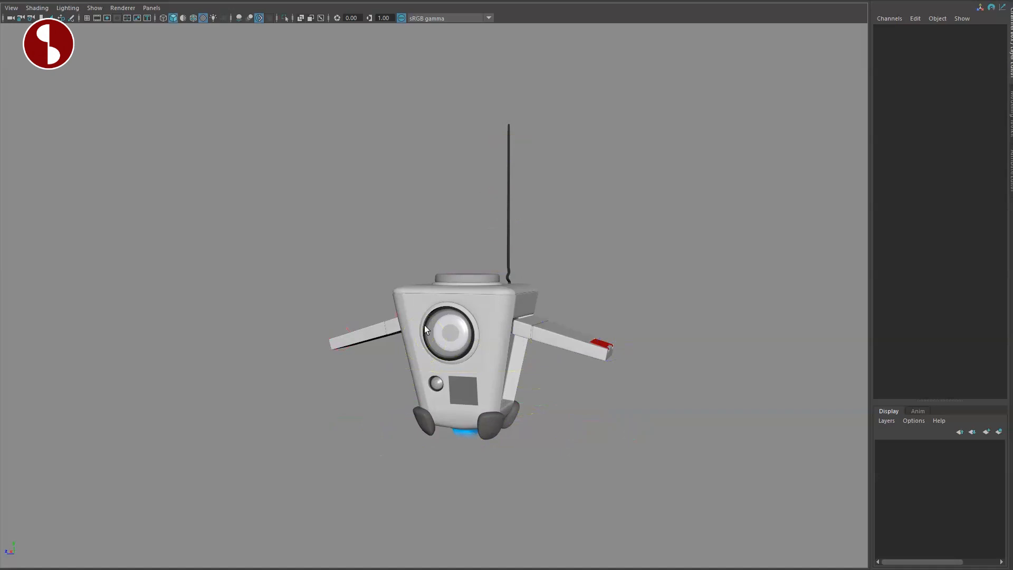
pyautogui.keyDown('alt'); pyautogui.moveTo(420, 404); pyautogui.dragTo(375, 412); pyautogui.keyUp('alt')
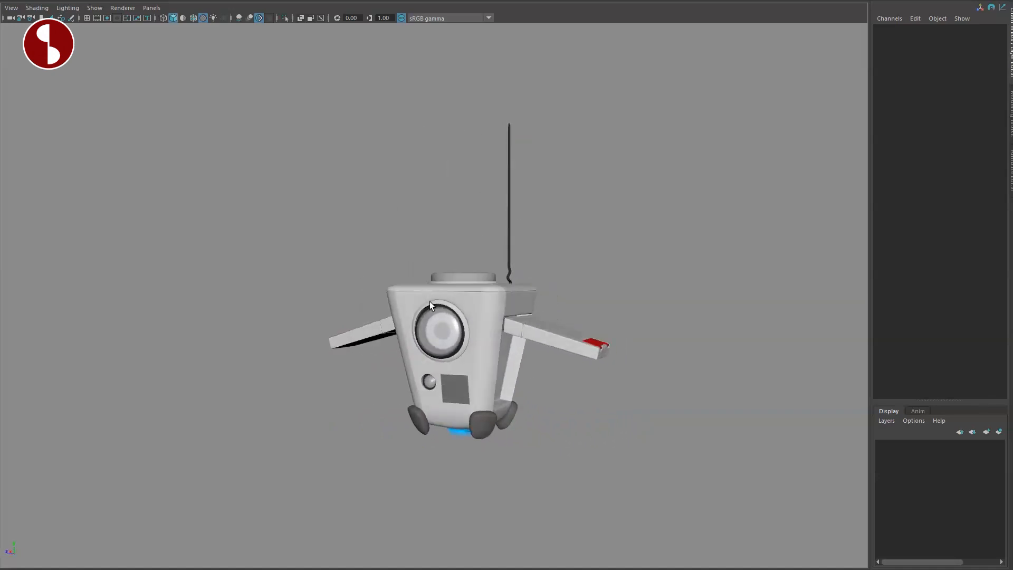
pyautogui.hotkey('alt', '1')
pyautogui.hotkey('alt', '1')
pyautogui.hotkey('alt', '1')
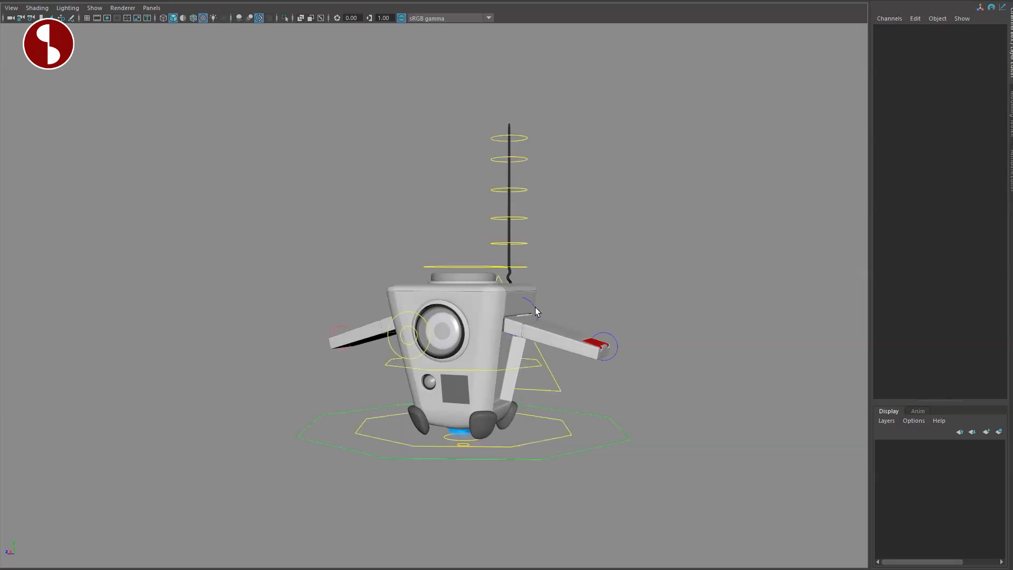
# Step: Select the wing flaps on both sides of the body and hide them
pyautogui.click(521, 312)
pyautogui.keyDown('alt'); pyautogui.moveTo(521, 311); pyautogui.dragTo(560, 307); pyautogui.keyUp('alt')
pyautogui.click(552, 307)
pyautogui.click(412, 308)
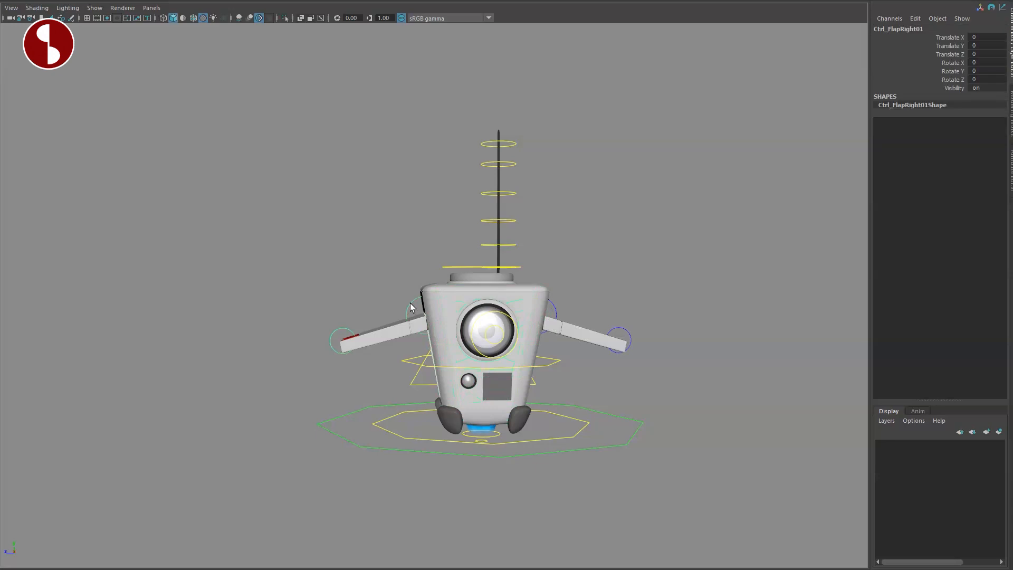
pyautogui.moveTo(514, 273); pyautogui.dragTo(631, 287)
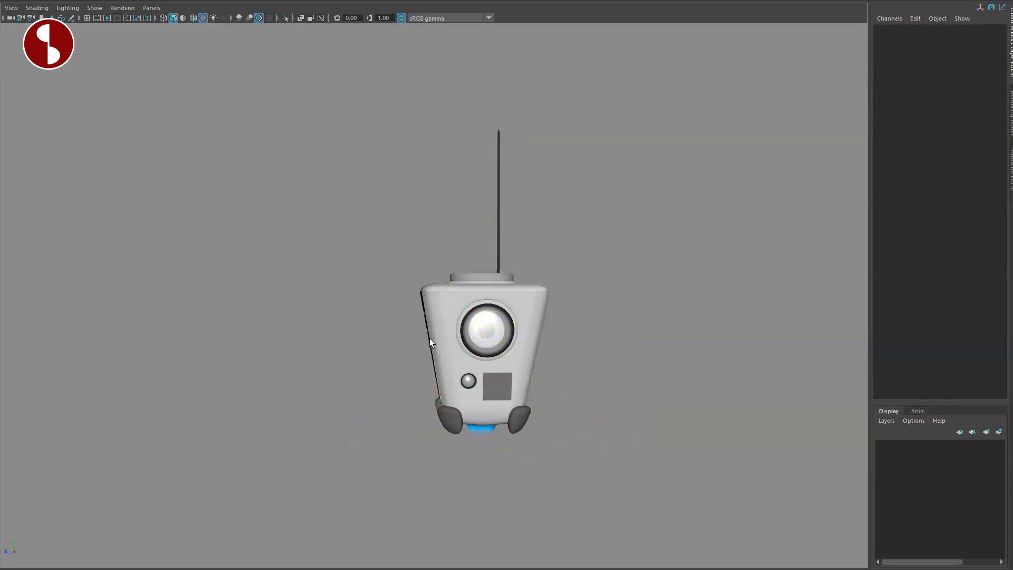
pyautogui.keyDown('alt'); pyautogui.moveTo(423, 393); pyautogui.dragTo(467, 435); pyautogui.keyUp('alt')
# Step: Switch off the thruster trail by setting FX_Ctrl's ON OFF attribute to 0, and inspect the dark foot piece
pyautogui.hotkey('ctrl', 'shift', 'h')
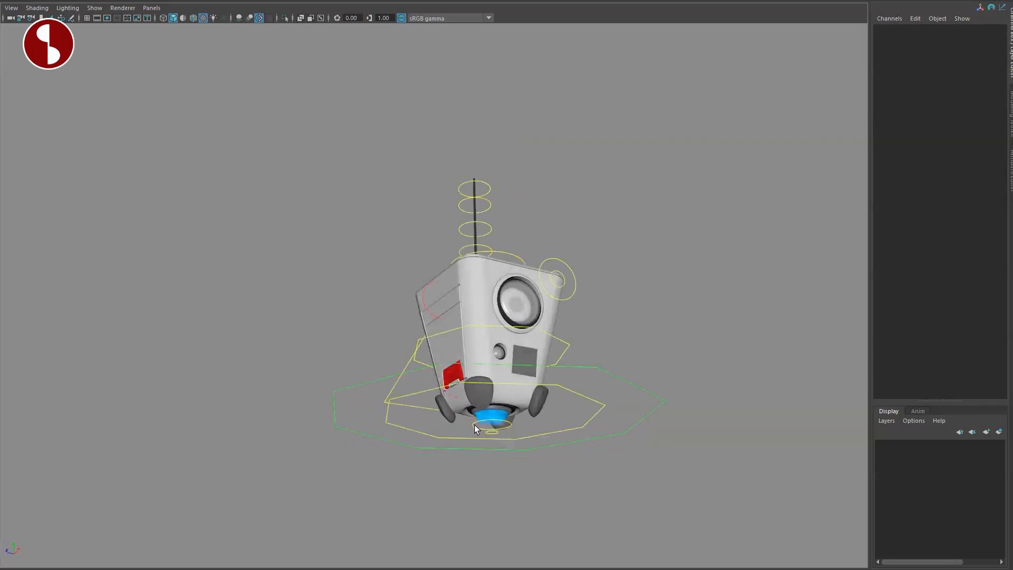
pyautogui.click(476, 426)
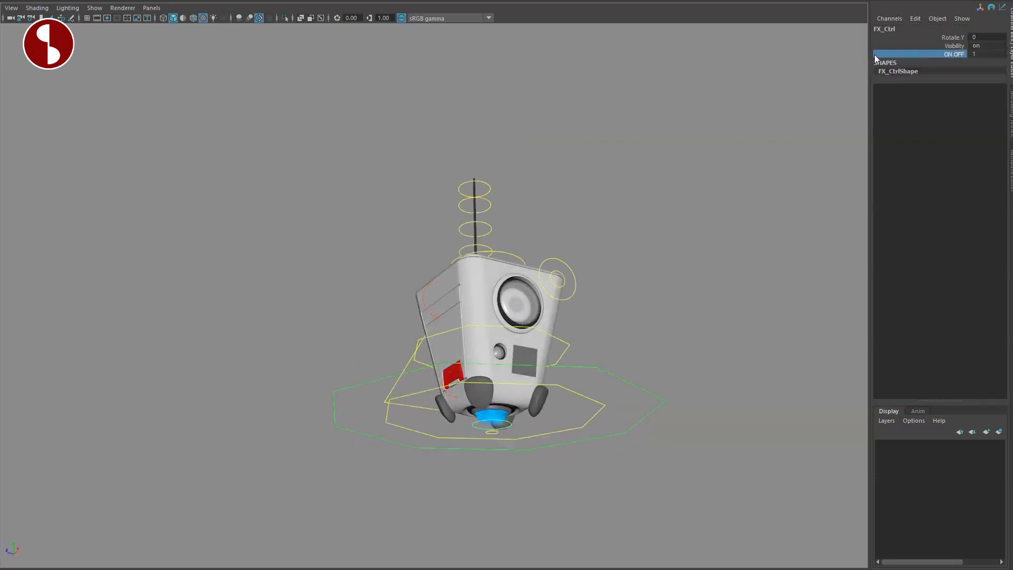
pyautogui.keyDown('alt'); pyautogui.moveTo(334, 283); pyautogui.dragTo(290, 323); pyautogui.keyUp('alt')
pyautogui.keyDown('alt'); pyautogui.moveTo(359, 346); pyautogui.dragTo(393, 375); pyautogui.keyUp('alt')
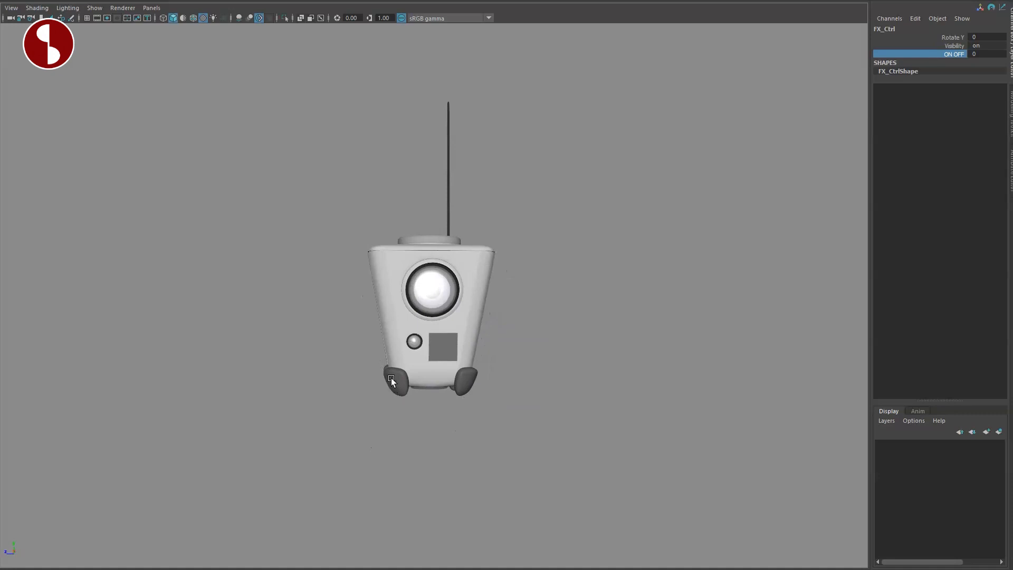
pyautogui.click(390, 390)
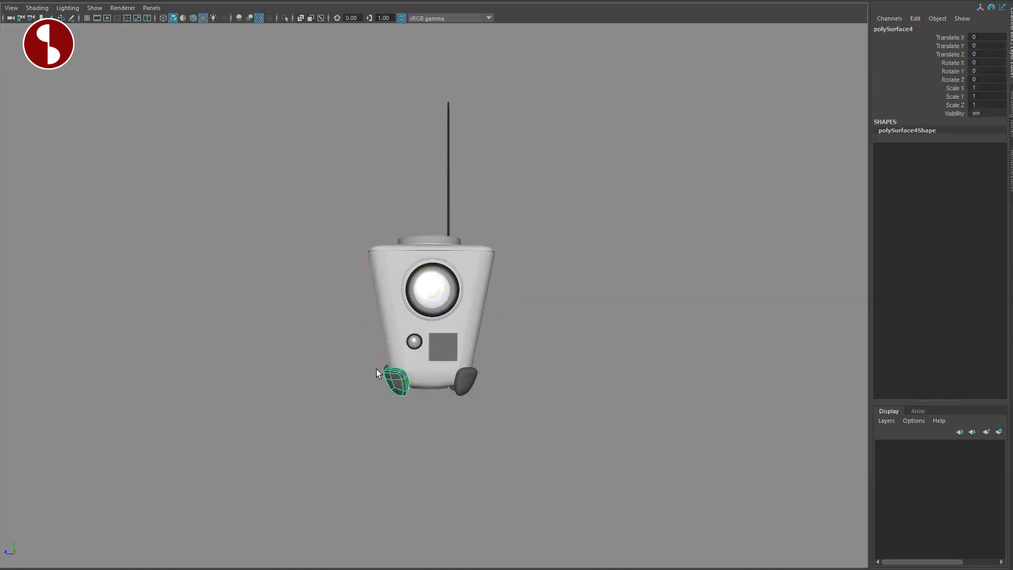
pyautogui.click(304, 340)
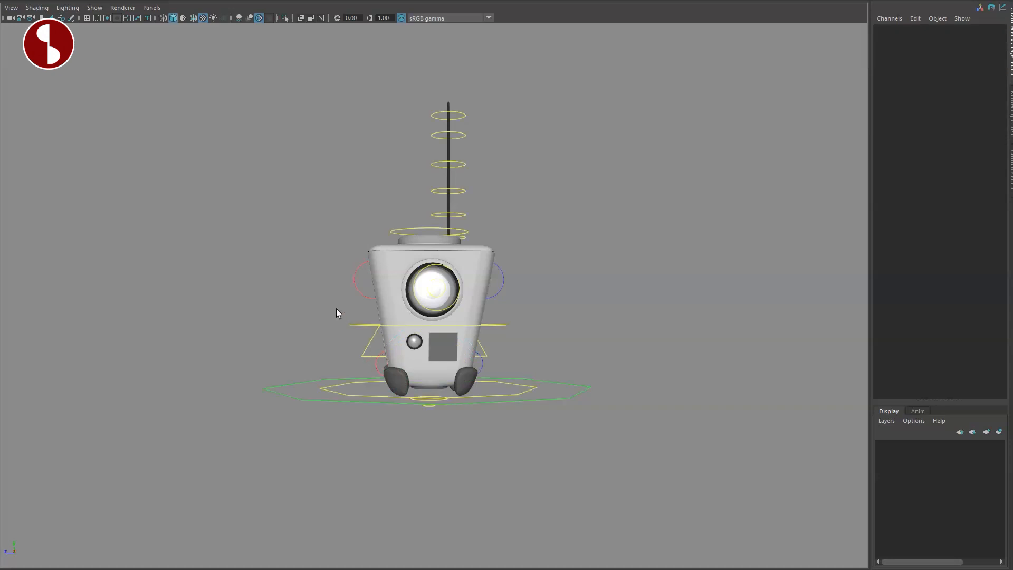
# Step: Undo the thruster switch-off and the hiding of the wings, light beams and beacon parts
pyautogui.hotkey('ctrl', 'z')
pyautogui.hotkey('ctrl', 'z')
pyautogui.hotkey('ctrl', 'z')
pyautogui.hotkey('ctrl', 'z')
pyautogui.hotkey('ctrl', 'z')
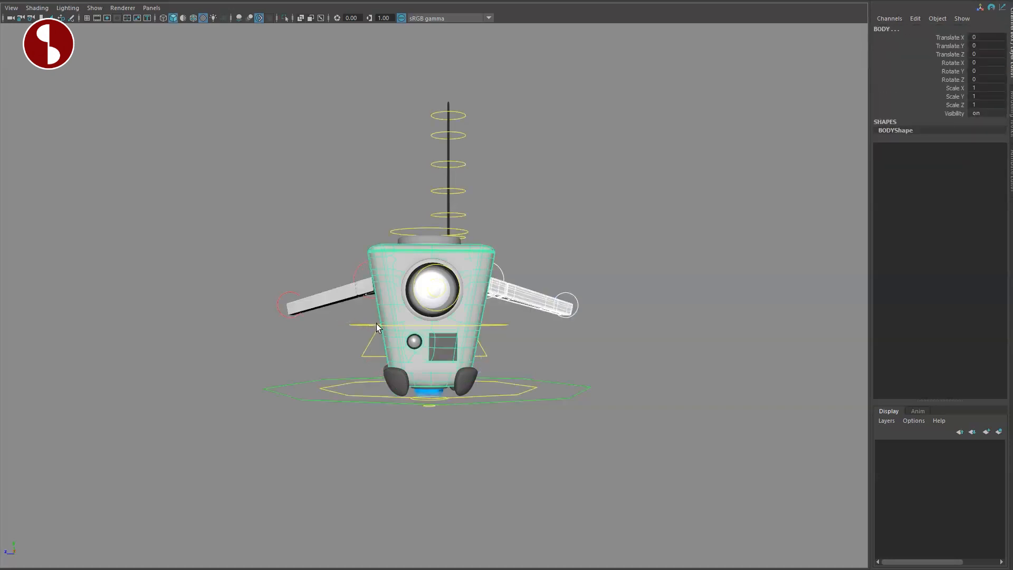
pyautogui.hotkey('ctrl', 'z')
pyautogui.hotkey('ctrl', 'z')
pyautogui.hotkey('ctrl', 'z')
pyautogui.hotkey('ctrl', 'z')
pyautogui.hotkey('ctrl', 'z')
pyautogui.hotkey('ctrl', 'z')
pyautogui.hotkey('ctrl', 'z')
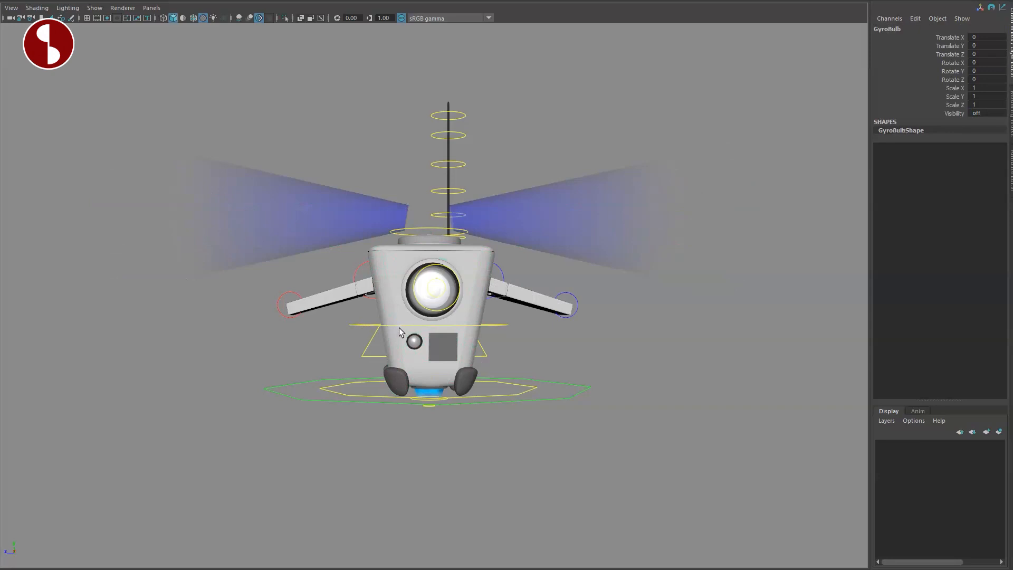
pyautogui.hotkey('ctrl', 'z')
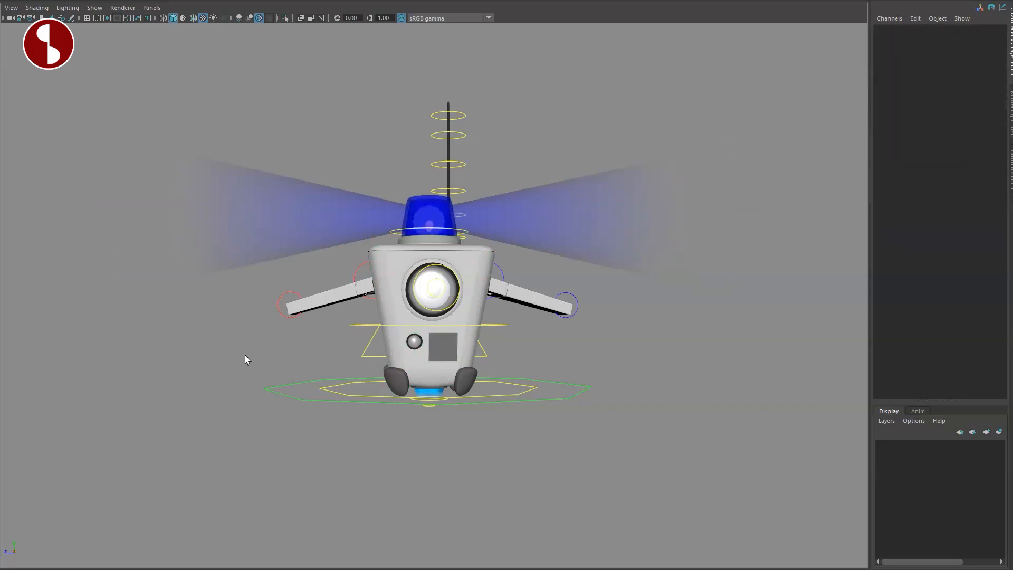
# Step: Examine the whole rig in wireframe from several angles, and return to shaded display
pyautogui.keyDown('alt'); pyautogui.moveTo(398, 347); pyautogui.dragTo(591, 389); pyautogui.keyUp('alt')
pyautogui.moveTo(426, 351)
pyautogui.keyDown('alt'); pyautogui.mouseDown()
pyautogui.moveTo(640, 346)
pyautogui.moveTo(502, 339)
pyautogui.mouseUp(); pyautogui.keyUp('alt')
pyautogui.press('4')
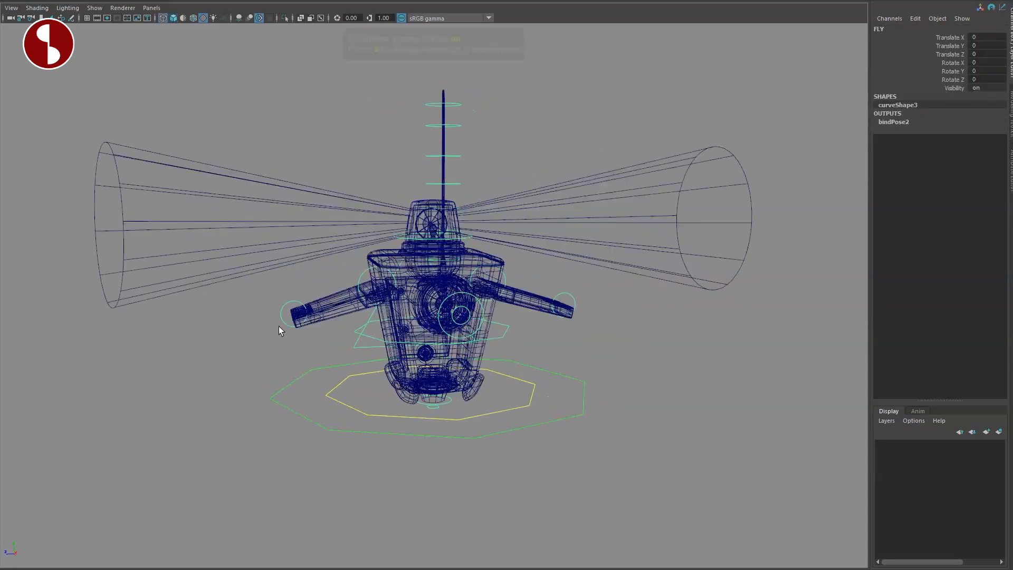
pyautogui.click(213, 287)
pyautogui.keyDown('alt'); pyautogui.moveTo(388, 264); pyautogui.dragTo(421, 327); pyautogui.keyUp('alt')
pyautogui.moveTo(341, 234)
pyautogui.keyDown('alt'); pyautogui.mouseDown()
pyautogui.moveTo(493, 258)
pyautogui.moveTo(646, 238)
pyautogui.moveTo(305, 245)
pyautogui.moveTo(311, 221)
pyautogui.mouseUp(); pyautogui.keyUp('alt')
pyautogui.press('5')
# Step: Raise the robot with the ROOT control and stretch the thruster trail downward with Trail_shape_ctrl to Translate Y -3.243
pyautogui.press('w')
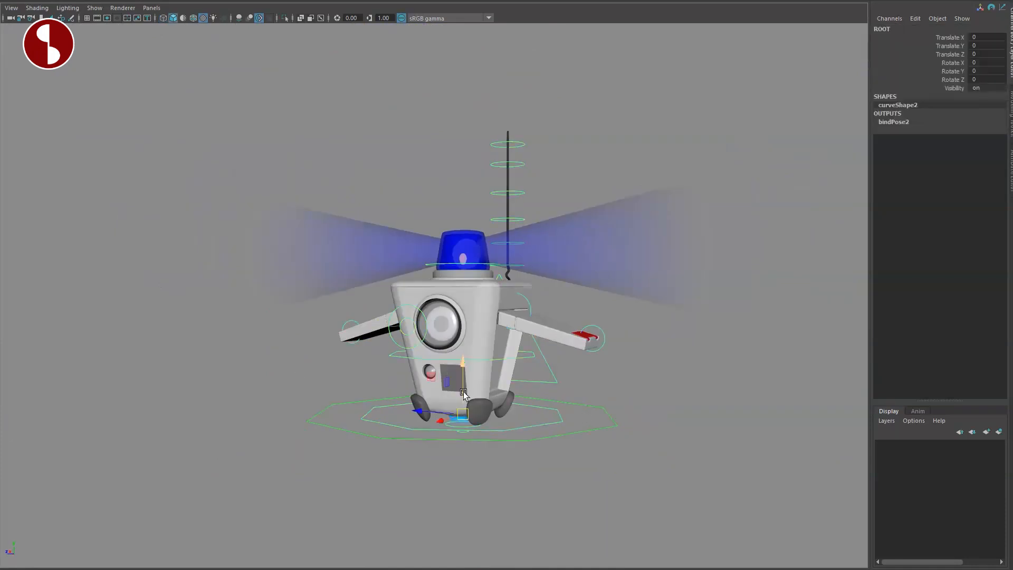
pyautogui.moveTo(463, 414); pyautogui.dragTo(441, 391)
pyautogui.press('q')
pyautogui.click(446, 385)
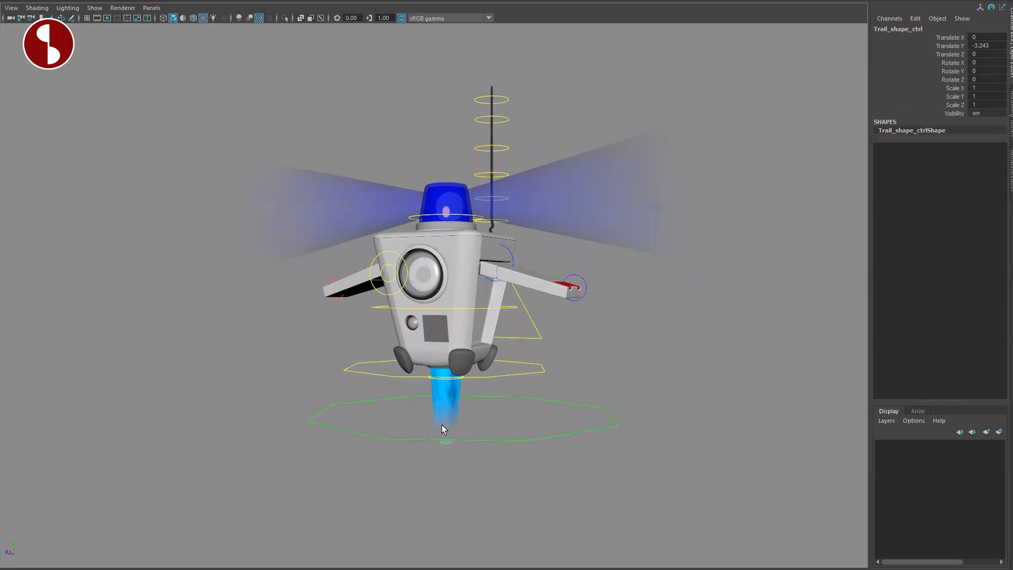
# Step: Tilt the hovering robot by rotating its FLY control
pyautogui.keyDown('alt'); pyautogui.moveTo(441, 425); pyautogui.dragTo(461, 400); pyautogui.keyUp('alt')
pyautogui.click(515, 336)
pyautogui.press('e')
pyautogui.moveTo(426, 311); pyautogui.dragTo(426, 290)
pyautogui.keyDown('alt'); pyautogui.moveTo(434, 322); pyautogui.dragTo(458, 343); pyautogui.keyUp('alt')
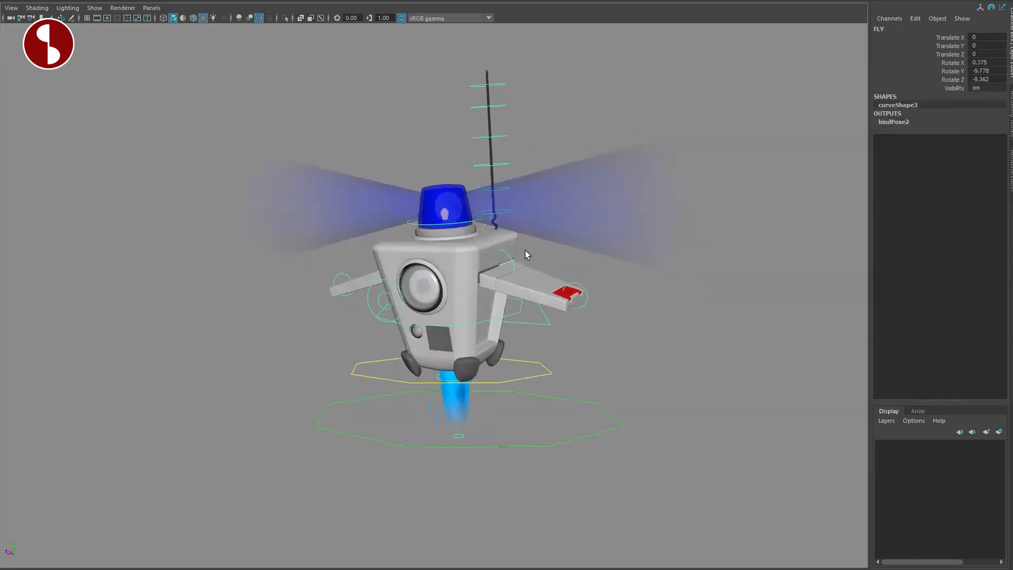
# Step: Lower the wing nearer the view by rotating Ctrl_FlapRight01 to 23.32 in Rotate X
pyautogui.click(506, 256)
pyautogui.press('e')
pyautogui.moveTo(527, 237); pyautogui.dragTo(540, 254)
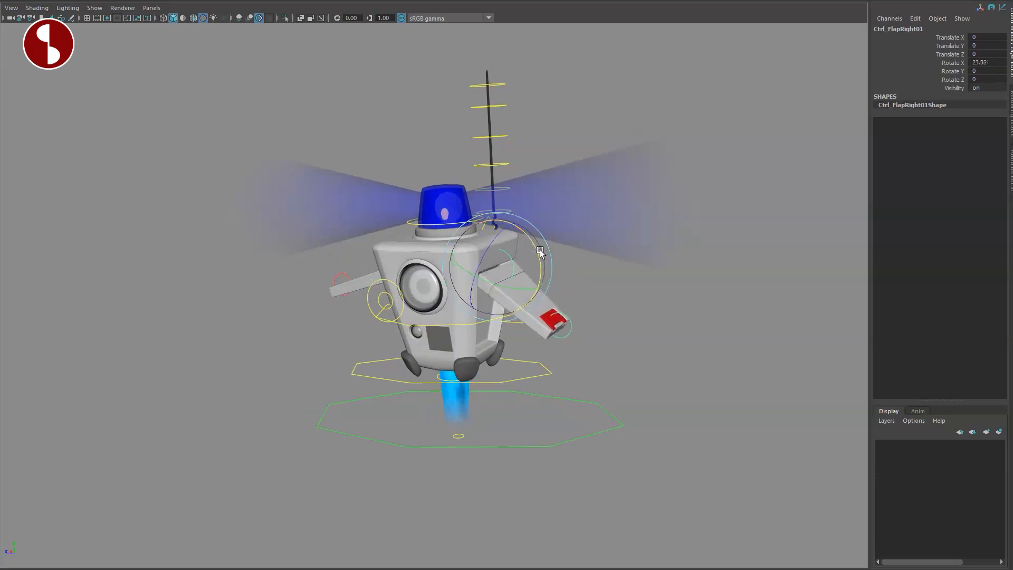
# Step: Rotate the red tip flaps on both wings upward with their outer flap controls
pyautogui.click(564, 315)
pyautogui.moveTo(572, 284); pyautogui.dragTo(585, 343)
pyautogui.moveTo(290, 255); pyautogui.dragTo(343, 274)
pyautogui.moveTo(380, 246); pyautogui.dragTo(349, 261)
pyautogui.click(483, 262)
pyautogui.moveTo(475, 261)
pyautogui.mouseDown()
pyautogui.moveTo(496, 242)
pyautogui.moveTo(439, 312)
pyautogui.moveTo(507, 233)
pyautogui.moveTo(451, 303)
pyautogui.moveTo(502, 248)
pyautogui.moveTo(493, 255)
pyautogui.moveTo(515, 251)
pyautogui.moveTo(512, 271)
pyautogui.moveTo(483, 261)
pyautogui.mouseUp()
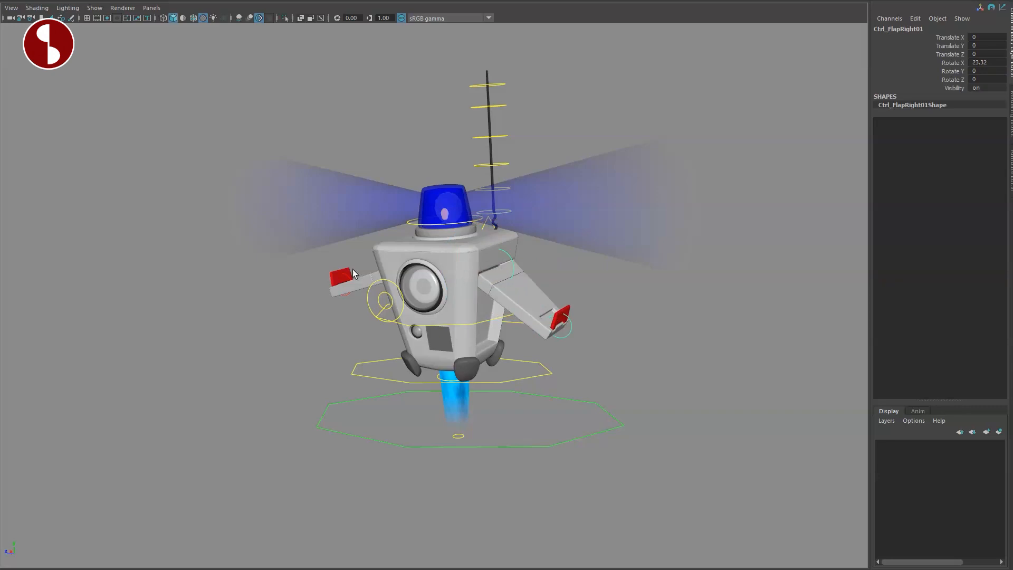
pyautogui.click(210, 279)
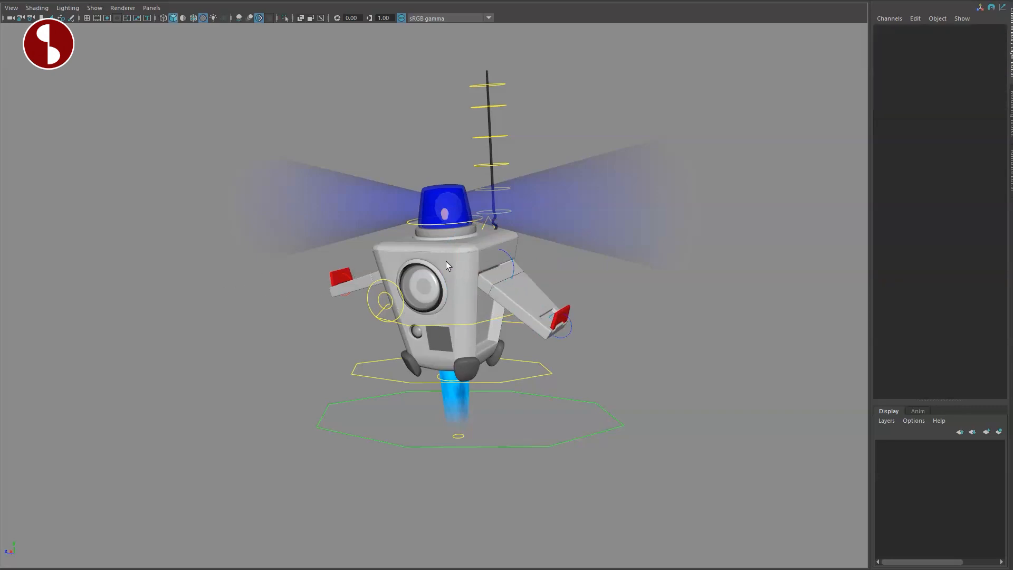
# Step: Try another rotation of the lowered wing with Ctrl_FlapRight01, and undo the test changes
pyautogui.click(513, 257)
pyautogui.moveTo(536, 253); pyautogui.dragTo(471, 294)
pyautogui.hotkey('ctrl', 'z')
pyautogui.hotkey('ctrl', 'z')
pyautogui.click(448, 283)
pyautogui.click(414, 252)
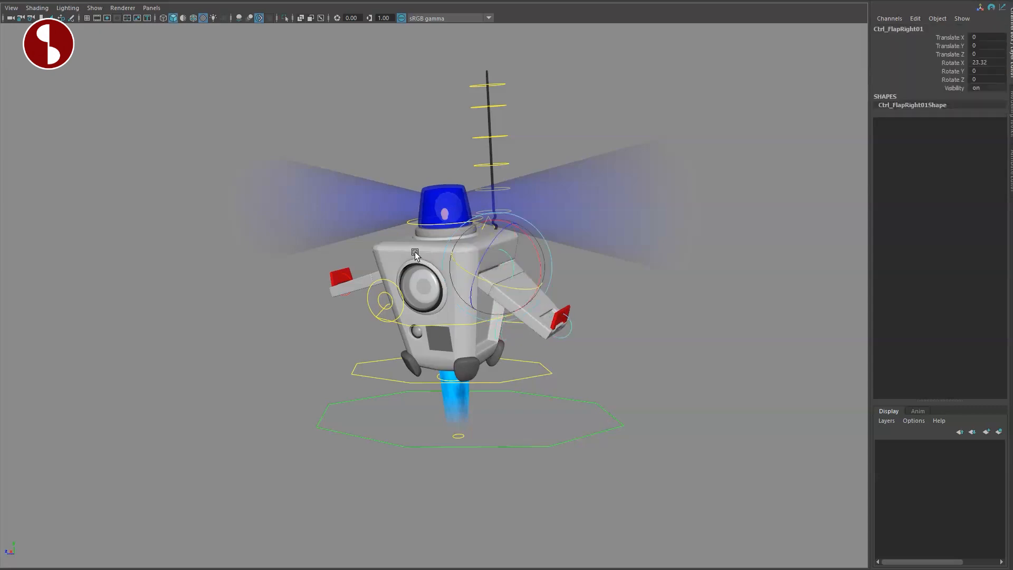
pyautogui.click(528, 253)
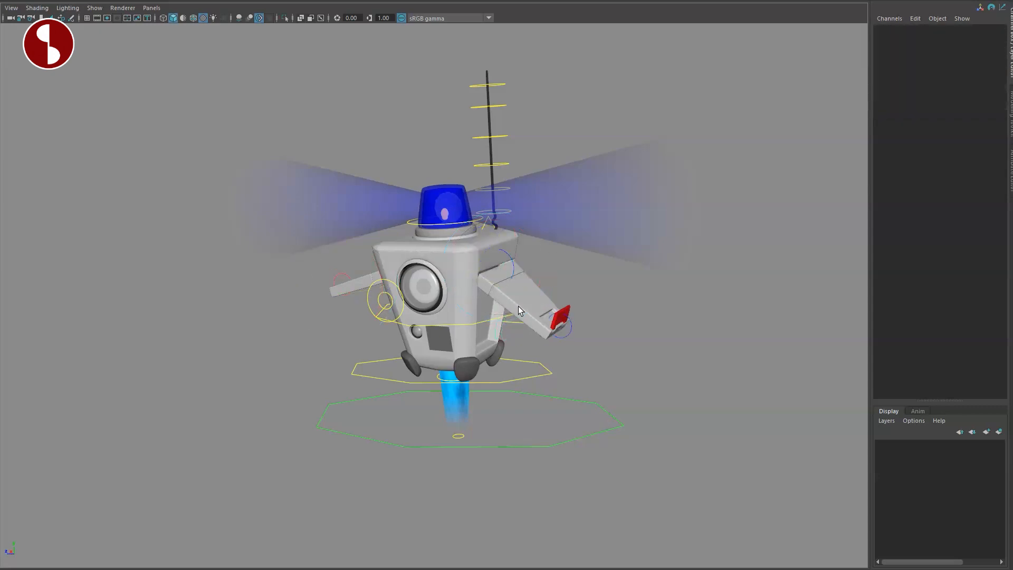
# Step: Rotate the red tip flap on the far wing to 100.537 in Rotate X
pyautogui.keyDown('alt'); pyautogui.moveTo(332, 285); pyautogui.dragTo(336, 332); pyautogui.keyUp('alt')
pyautogui.click(340, 276)
pyautogui.moveTo(339, 271); pyautogui.dragTo(233, 249, button='middle')
pyautogui.moveTo(234, 249); pyautogui.dragTo(234, 248)
pyautogui.click(234, 248)
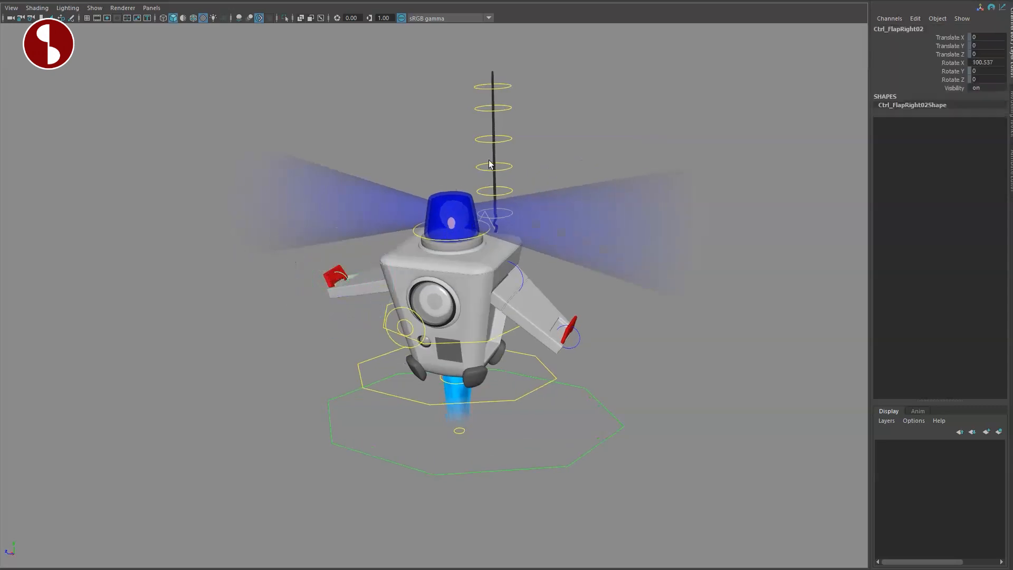
# Step: Bend the antenna into a sideways arc by rotating its upper ring controls together
pyautogui.click(479, 87)
pyautogui.moveTo(470, 163); pyautogui.dragTo(530, 172)
pyautogui.click(457, 150)
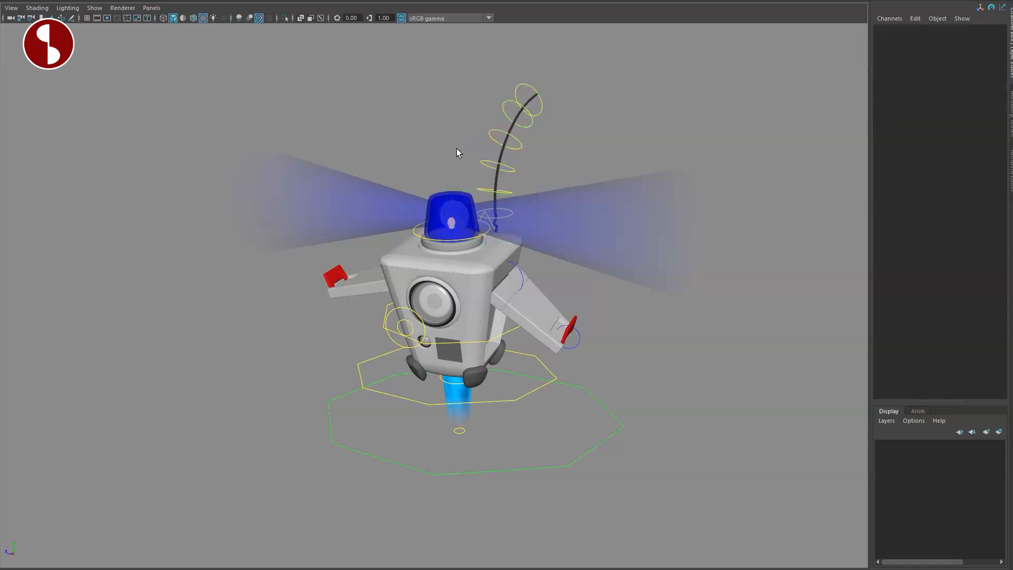
pyautogui.hotkey('alt', '1')
# Step: Move the eye control slightly upward to redirect the robot's gaze
pyautogui.click(394, 341)
pyautogui.press('w')
pyautogui.moveTo(405, 328)
pyautogui.mouseDown()
pyautogui.moveTo(407, 308)
pyautogui.moveTo(409, 334)
pyautogui.moveTo(400, 315)
pyautogui.mouseUp()
pyautogui.click(263, 305)
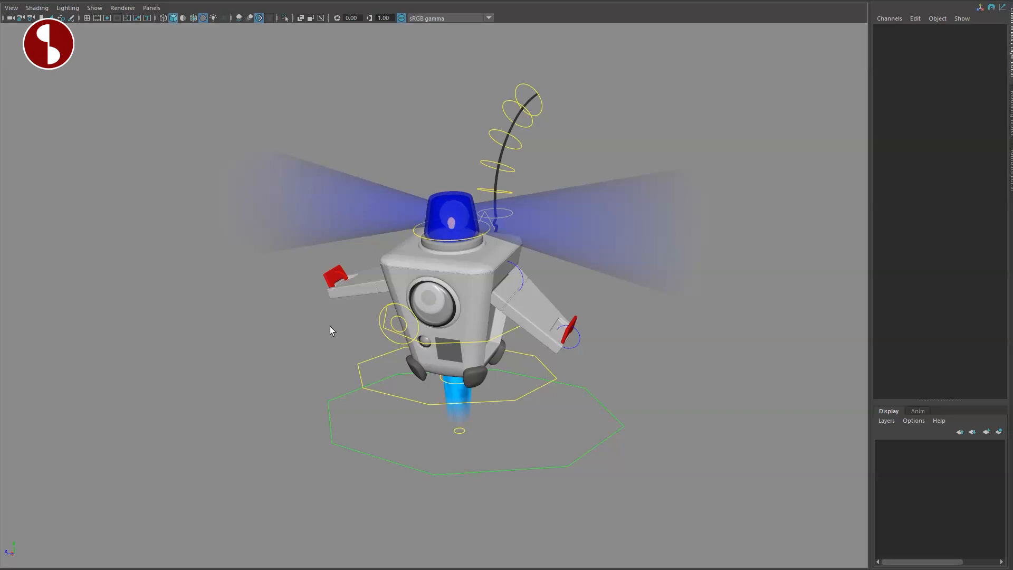
# Step: Bend the thruster trail by moving Trail_shape_ctrl to Translate X -0.08, Y -3.618 and Z -0.53
pyautogui.click(460, 430)
pyautogui.moveTo(460, 431); pyautogui.dragTo(468, 432)
pyautogui.press('q')
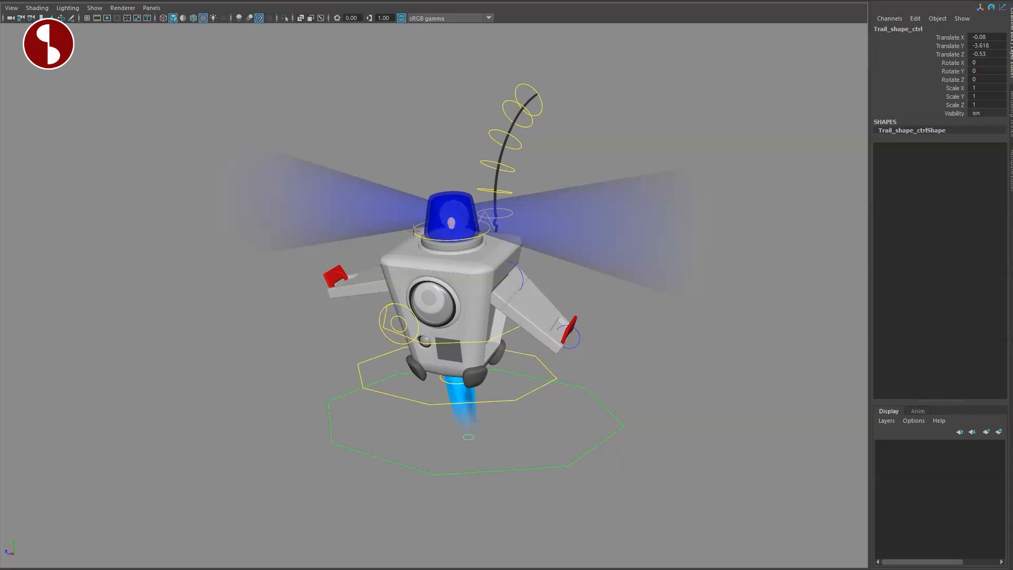
# Step: Sketch a red line of action curving past the antenna and through the body, and outline the robot's body
pyautogui.moveTo(470, 97); pyautogui.dragTo(599, 505)
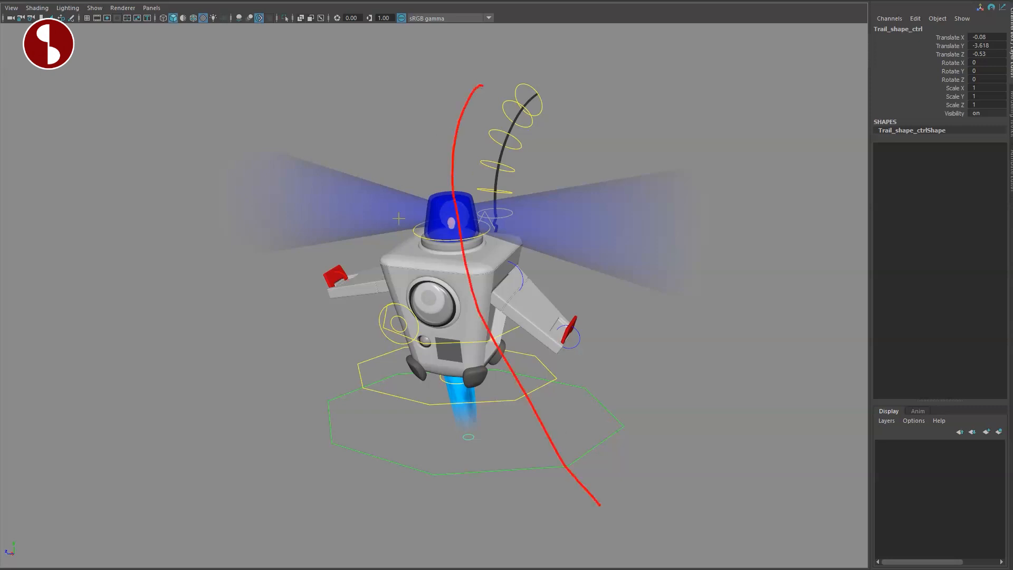
pyautogui.moveTo(477, 124); pyautogui.dragTo(568, 475)
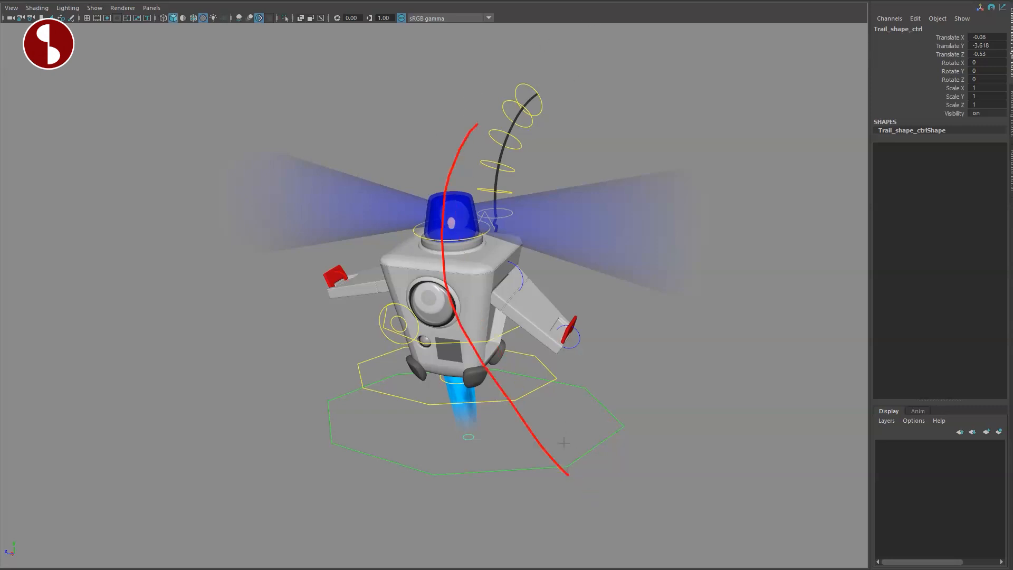
pyautogui.moveTo(414, 329); pyautogui.dragTo(468, 379)
pyautogui.moveTo(413, 325)
pyautogui.mouseDown()
pyautogui.moveTo(386, 248)
pyautogui.moveTo(489, 313)
pyautogui.mouseUp()
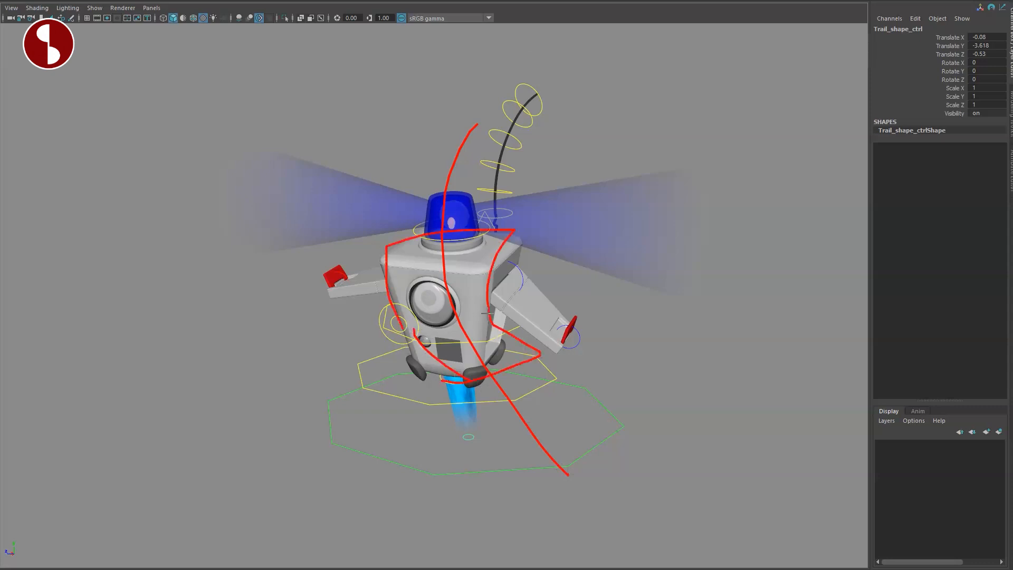
# Step: Sketch red curves along the antenna, thruster trail and extended arm flap, and outline the dome to show their bend against the line of action
pyautogui.moveTo(429, 212)
pyautogui.mouseDown()
pyautogui.moveTo(469, 231)
pyautogui.moveTo(548, 96)
pyautogui.mouseUp()
pyautogui.moveTo(487, 378); pyautogui.dragTo(560, 435)
pyautogui.moveTo(513, 273); pyautogui.dragTo(571, 304)
pyautogui.moveTo(491, 299); pyautogui.dragTo(572, 335)
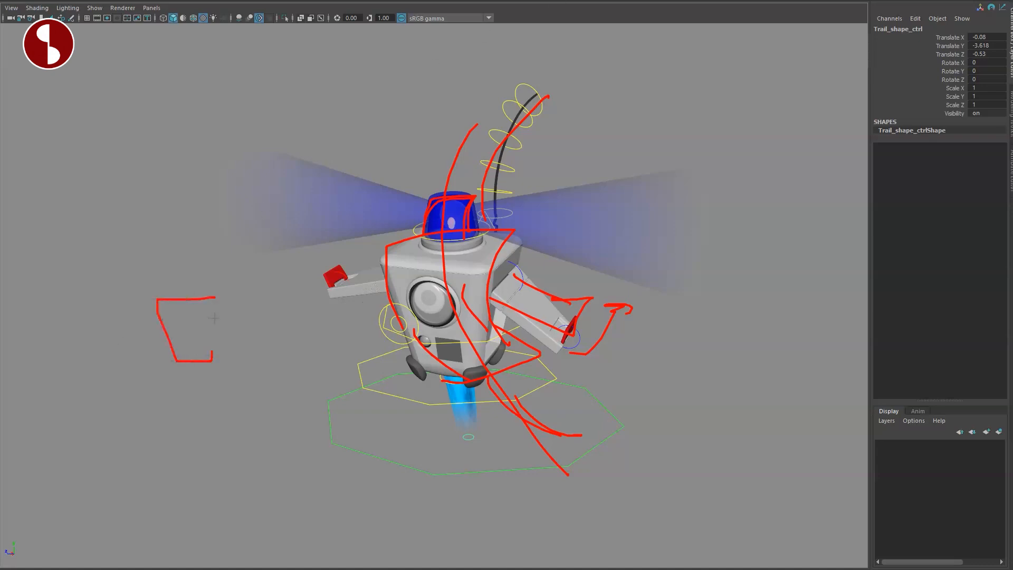
# Step: Sketch a simplified robot diagram beside the character with angled flaps and a travel-direction arrow, and clear all the red sketches
pyautogui.moveTo(168, 297); pyautogui.dragTo(201, 296)
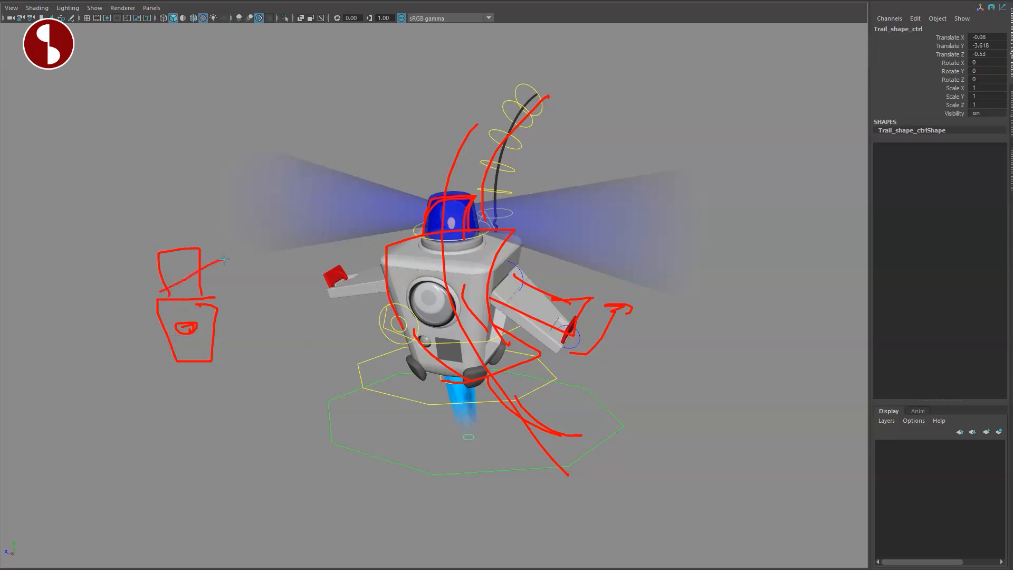
pyautogui.moveTo(198, 367); pyautogui.dragTo(182, 365)
pyautogui.moveTo(179, 288); pyautogui.dragTo(203, 279)
pyautogui.moveTo(182, 365); pyautogui.dragTo(278, 407)
pyautogui.moveTo(169, 292); pyautogui.dragTo(282, 236)
pyautogui.moveTo(259, 349); pyautogui.dragTo(79, 352)
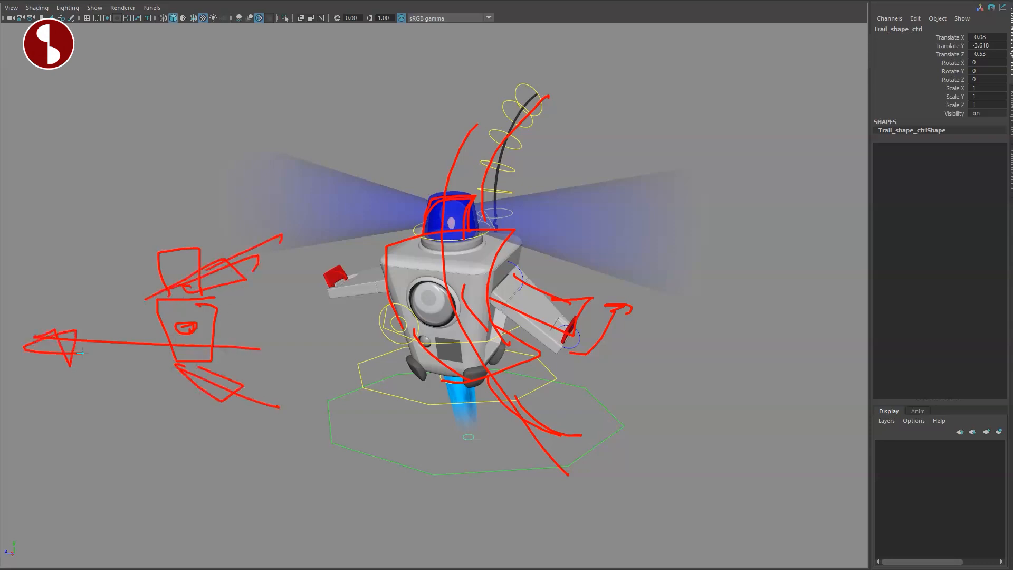
pyautogui.press('Escape')
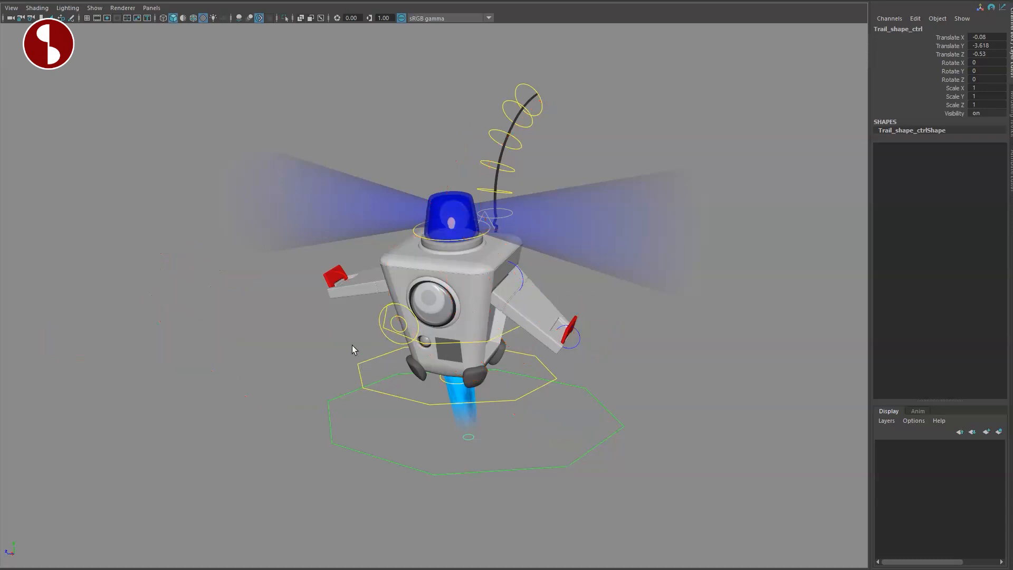
# Step: Toggle the viewport display of NURBS curves and examine the robot's flight pose from both sides
pyautogui.click(94, 8)
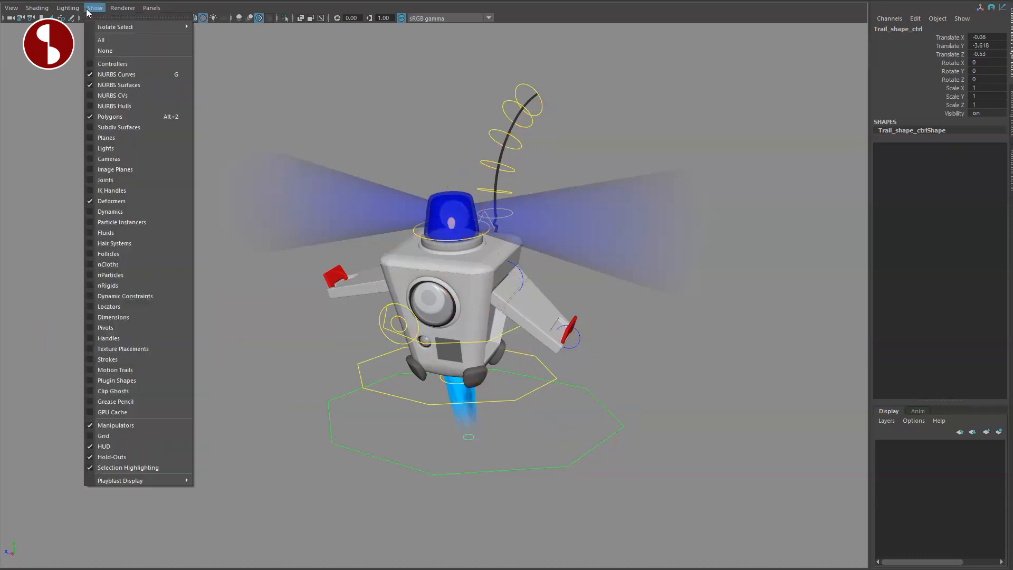
pyautogui.click(119, 73)
pyautogui.keyDown('alt'); pyautogui.moveTo(380, 464); pyautogui.dragTo(477, 385); pyautogui.keyUp('alt')
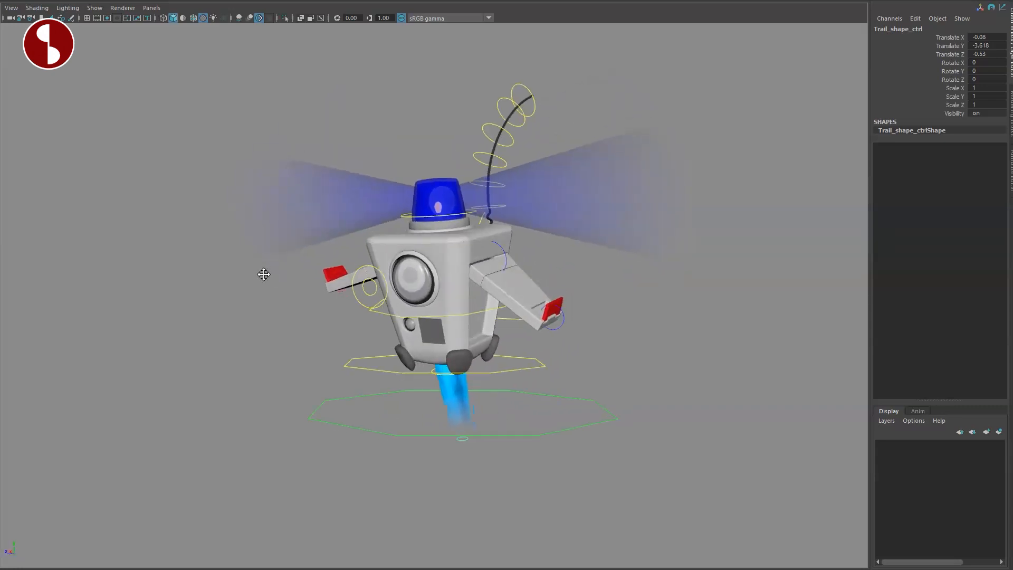
pyautogui.scroll(10, 411, 335)
pyautogui.keyDown('alt'); pyautogui.moveTo(412, 335); pyautogui.dragTo(401, 306); pyautogui.keyUp('alt')
pyautogui.keyDown('alt'); pyautogui.moveTo(401, 306); pyautogui.dragTo(442, 316, button='middle'); pyautogui.keyUp('alt')
pyautogui.keyDown('alt'); pyautogui.moveTo(442, 317); pyautogui.dragTo(465, 253); pyautogui.keyUp('alt')
pyautogui.keyDown('alt'); pyautogui.moveTo(465, 253); pyautogui.dragTo(400, 227, button='middle'); pyautogui.keyUp('alt')
pyautogui.keyDown('alt'); pyautogui.moveTo(399, 227); pyautogui.dragTo(405, 296); pyautogui.keyUp('alt')
# Step: Try rotating the right flap control Ctrl_FlapRight01 and undo the rotation
pyautogui.click(421, 289)
pyautogui.press('e')
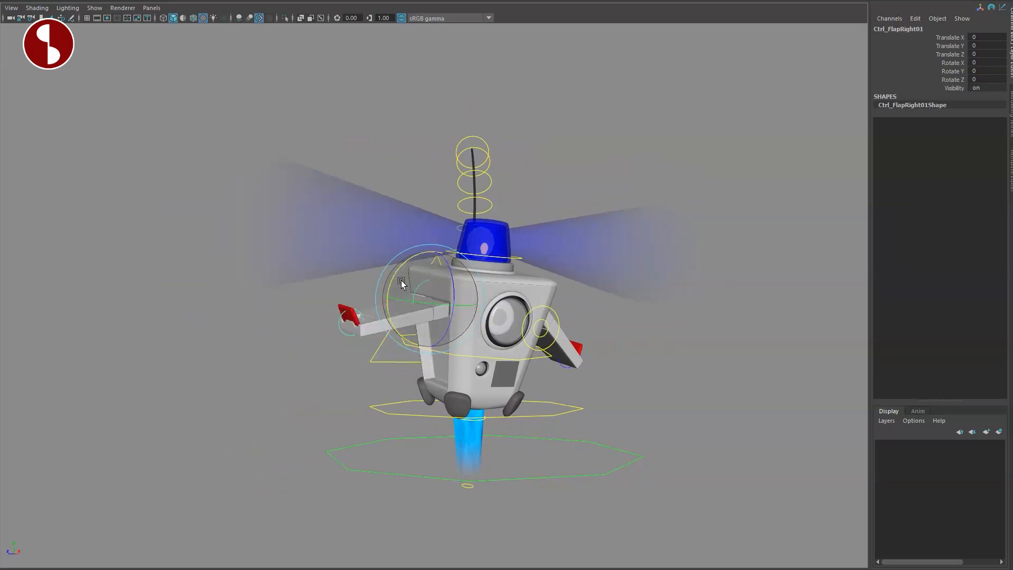
pyautogui.moveTo(426, 256)
pyautogui.mouseDown()
pyautogui.moveTo(409, 305)
pyautogui.moveTo(425, 269)
pyautogui.mouseUp()
pyautogui.hotkey('ctrl', 'z')
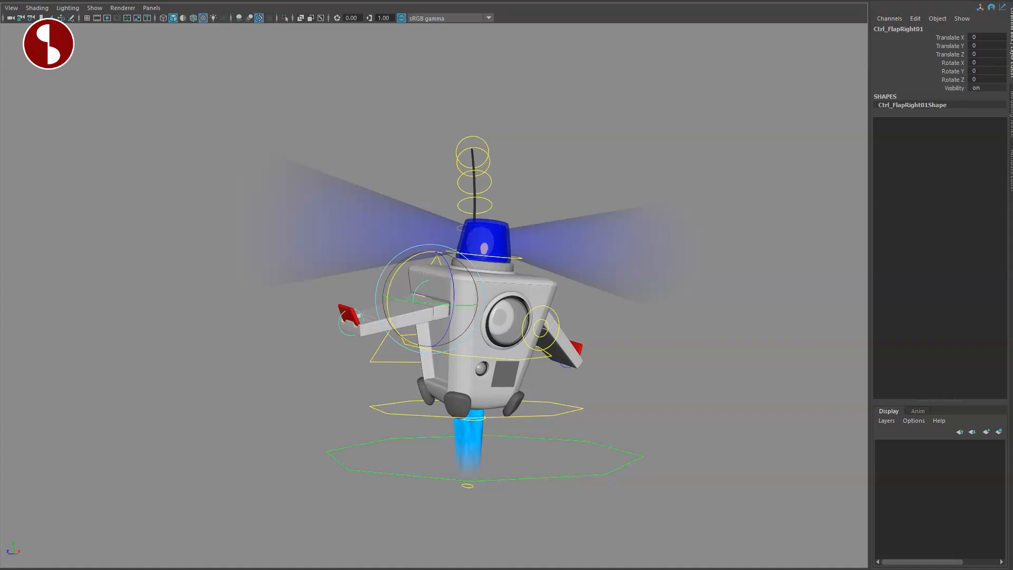